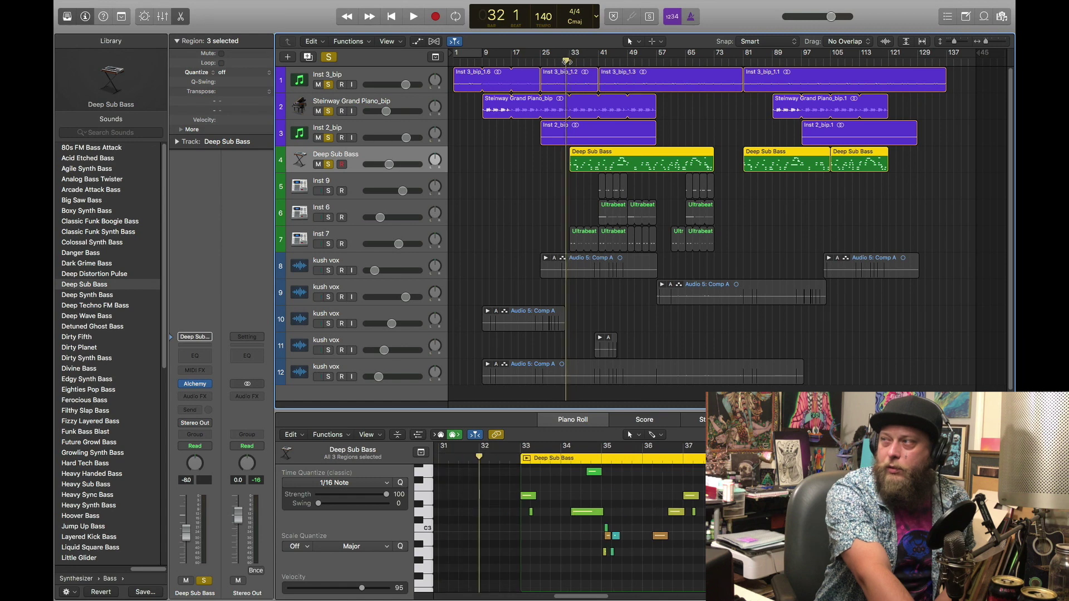
Turn off solo on Inst 3_bip, Steinway Grand Piano_bip and Inst 2_bip, and audition Deep Sub Bass alone from bar 33.
drag(328, 137, 329, 84)
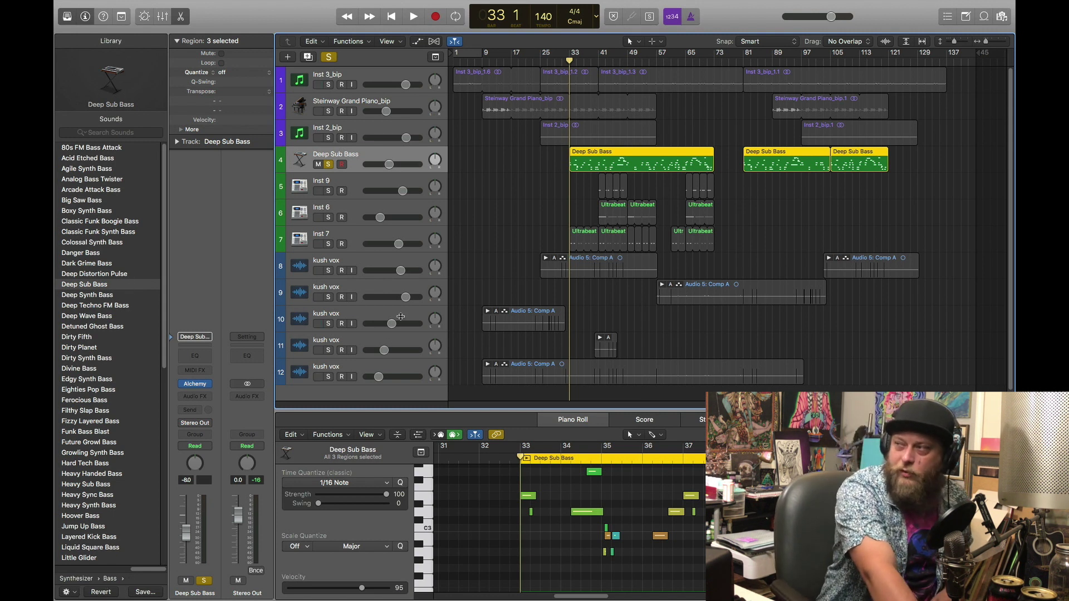
click(414, 15)
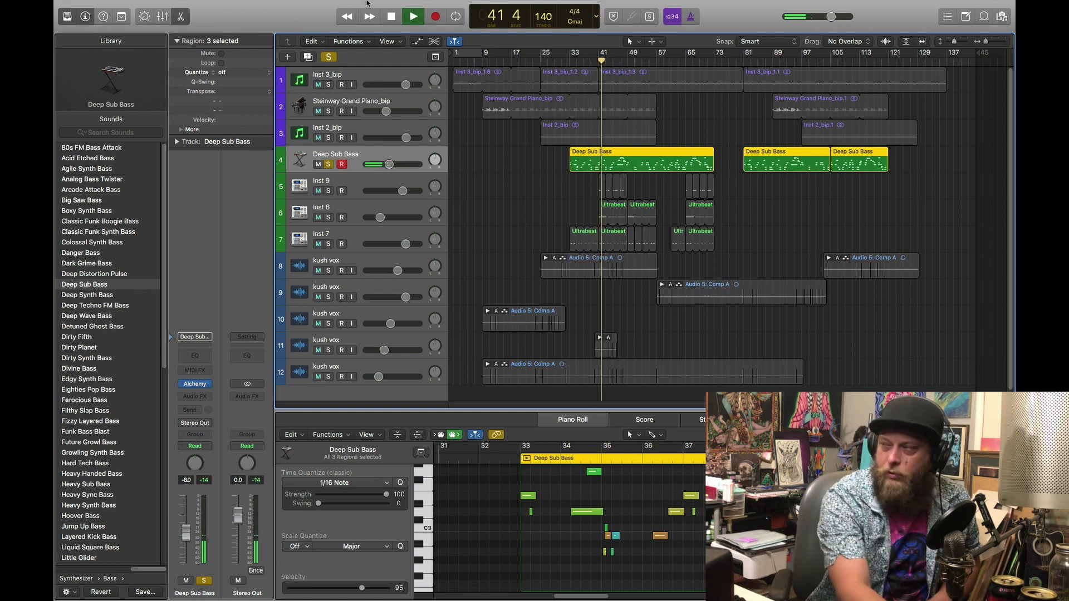
click(398, 16)
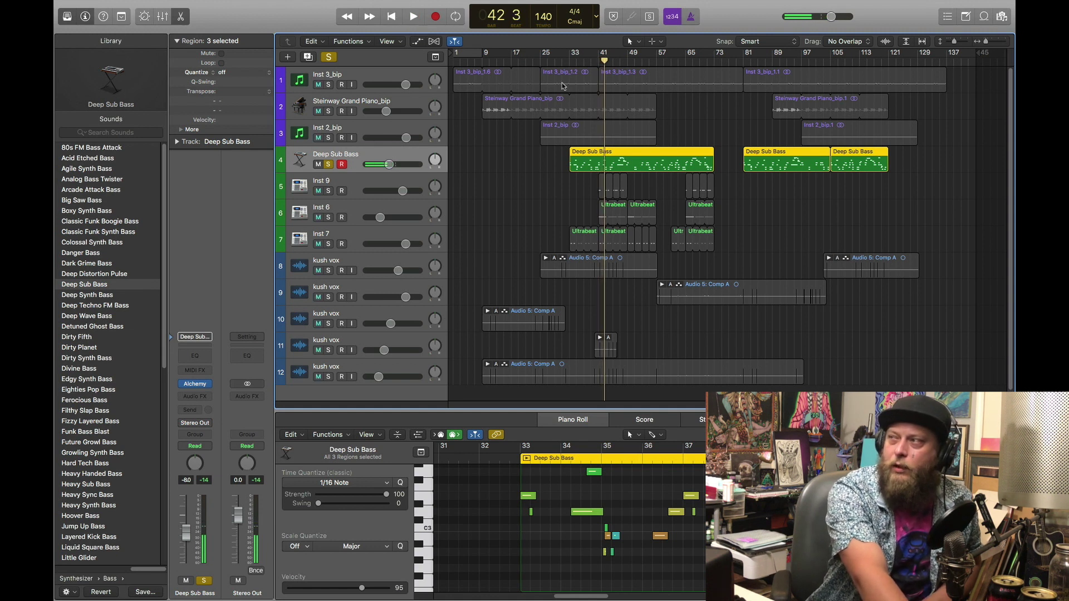
Return to bar 33, solo Inst 3_bip, Steinway Grand Piano_bip and Inst 2_bip again, and audition them together with Deep Sub Bass.
drag(582, 63, 570, 61)
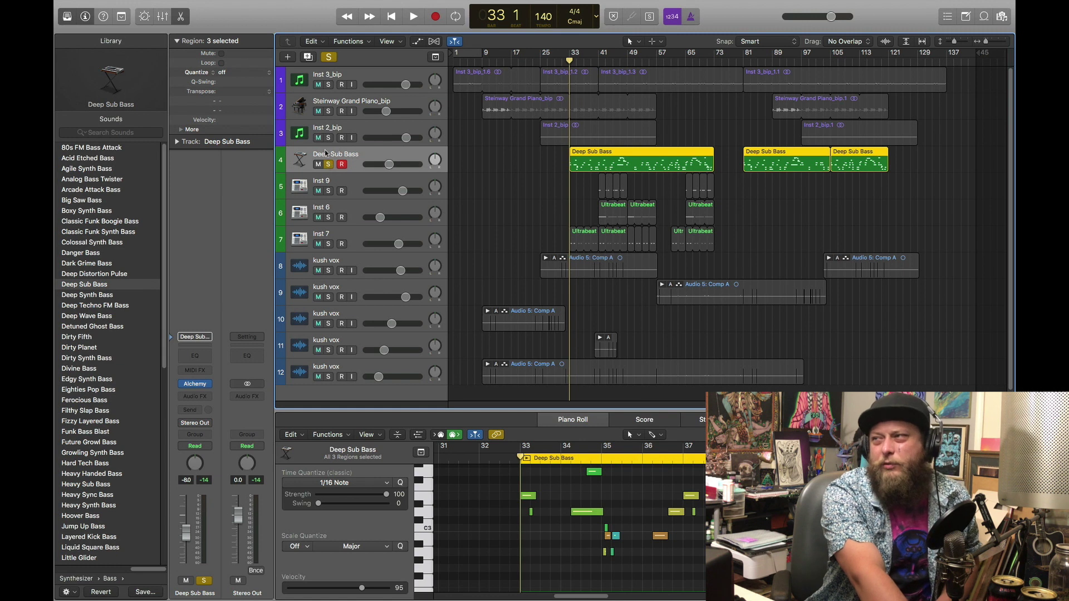
drag(328, 138, 326, 85)
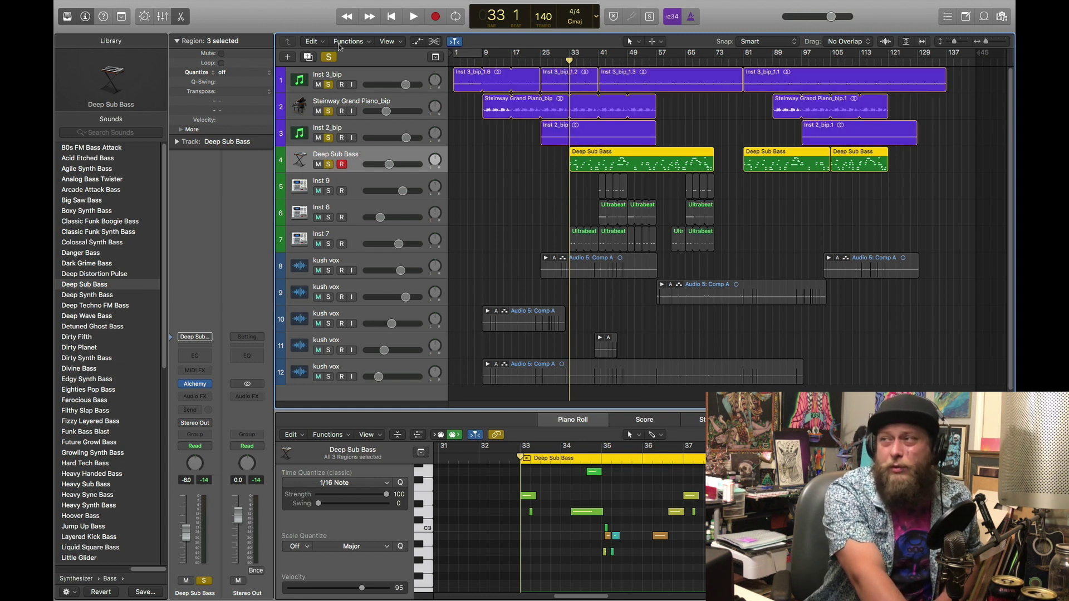
click(413, 16)
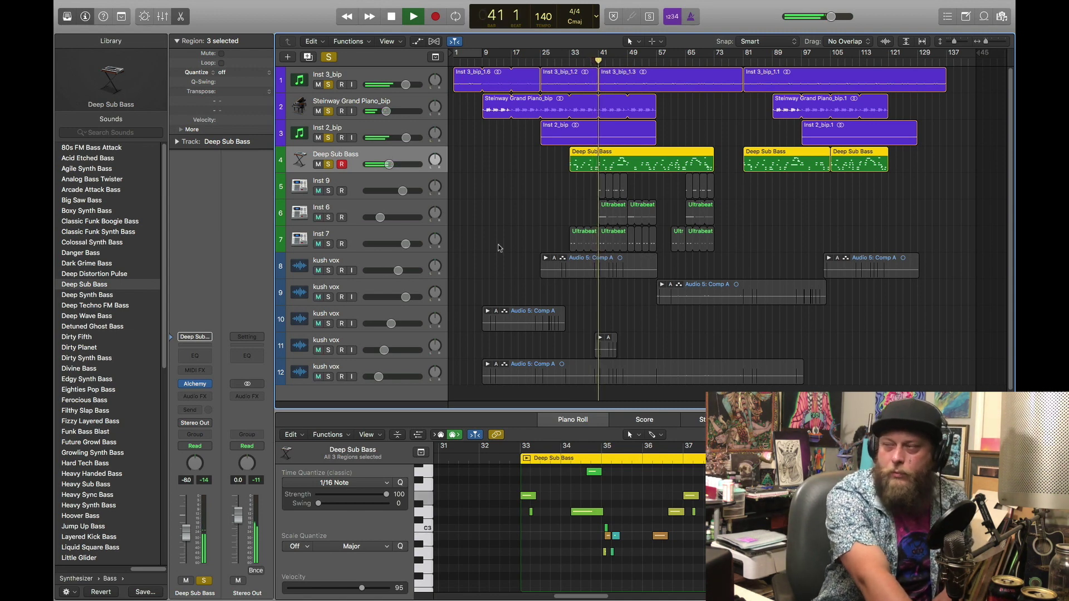
click(391, 18)
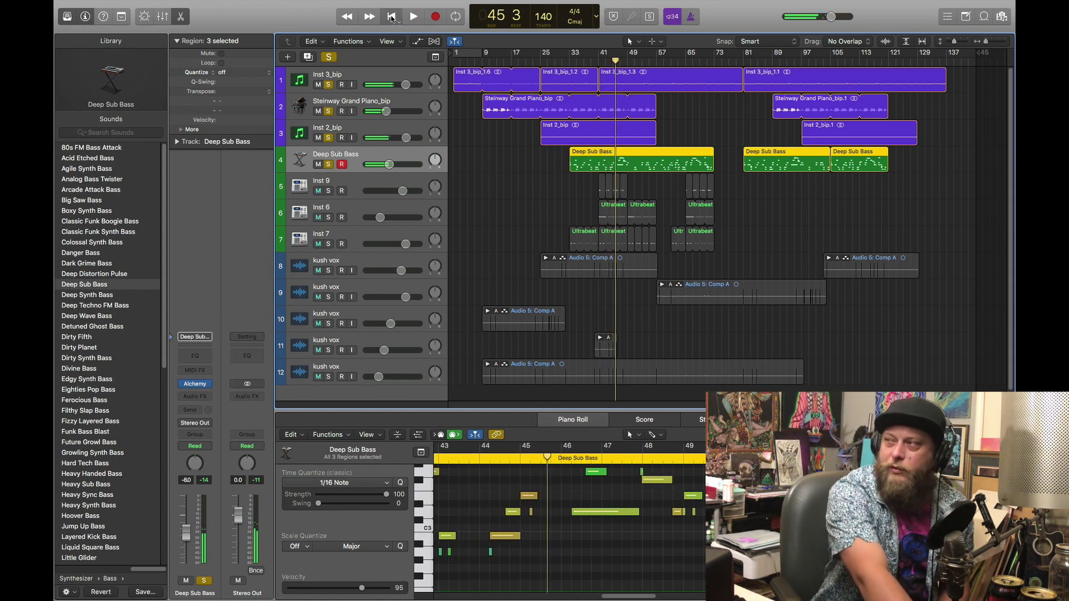
click(391, 17)
Solo Inst 7, turn off solo on the Inst 3_bip through Deep Sub Bass tracks, and audition Inst 7 alone from bar 33.
click(570, 59)
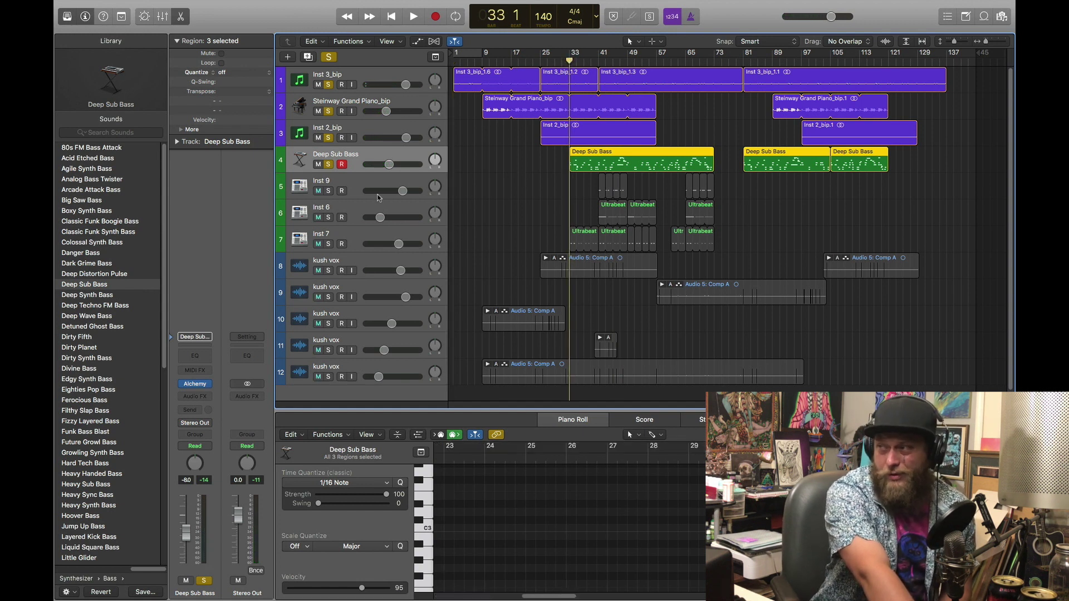
click(347, 233)
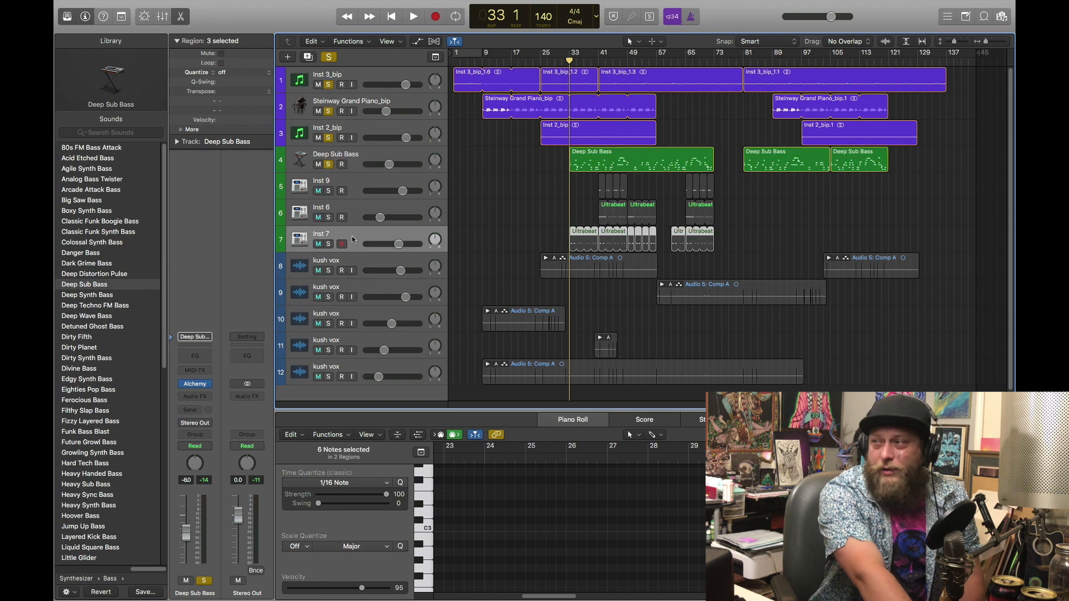
key(s)
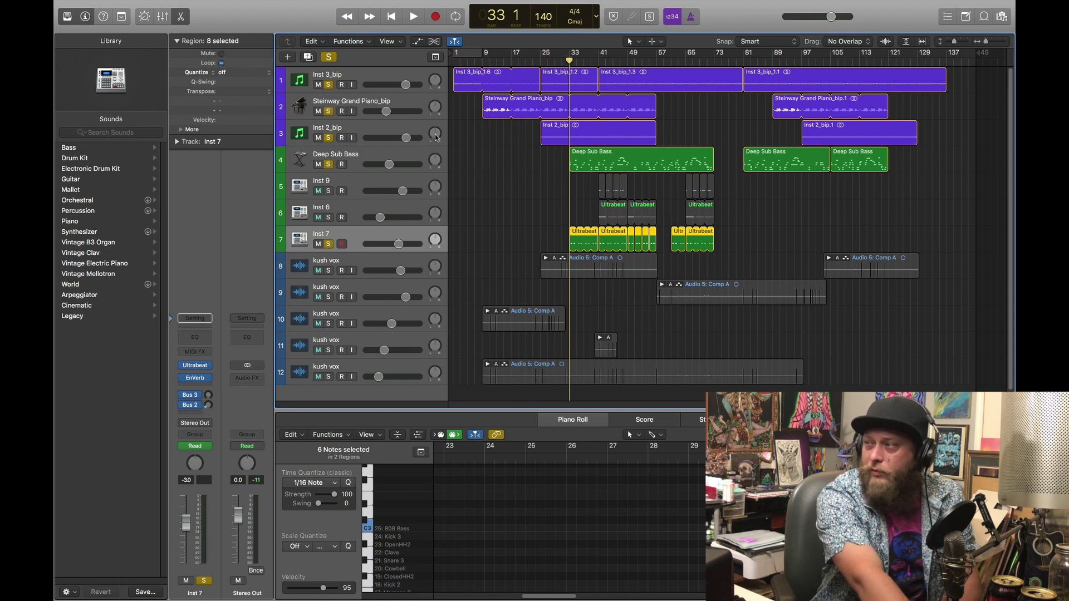
drag(328, 165, 327, 78)
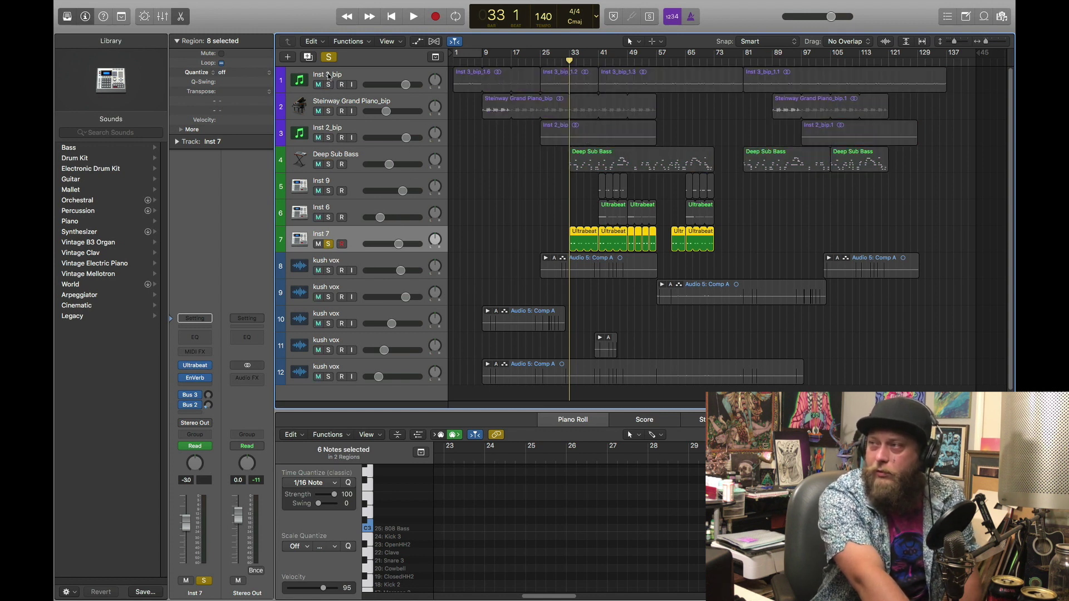
click(413, 16)
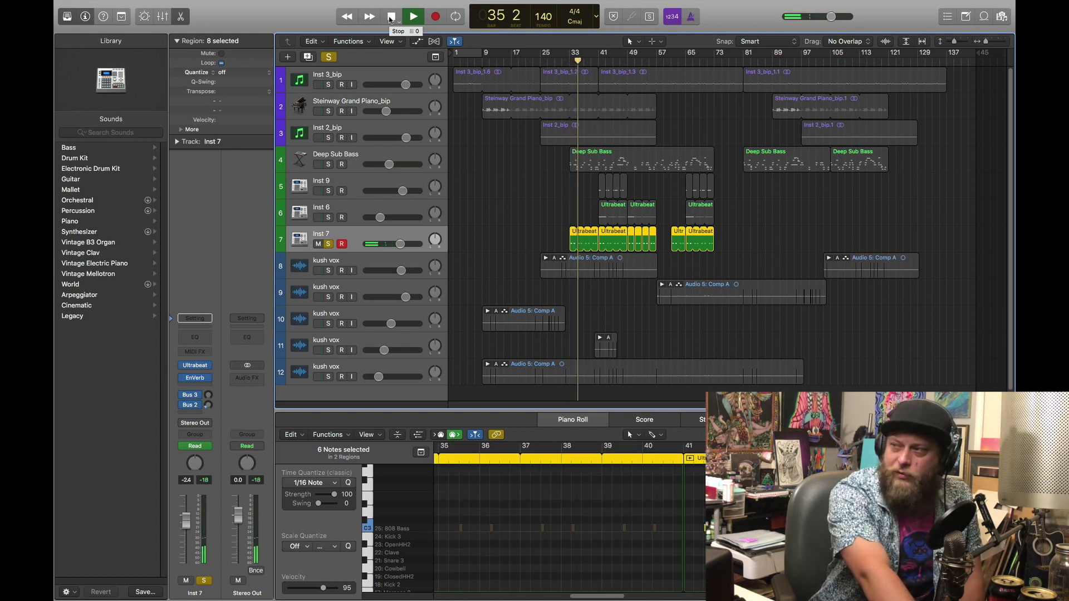
click(390, 18)
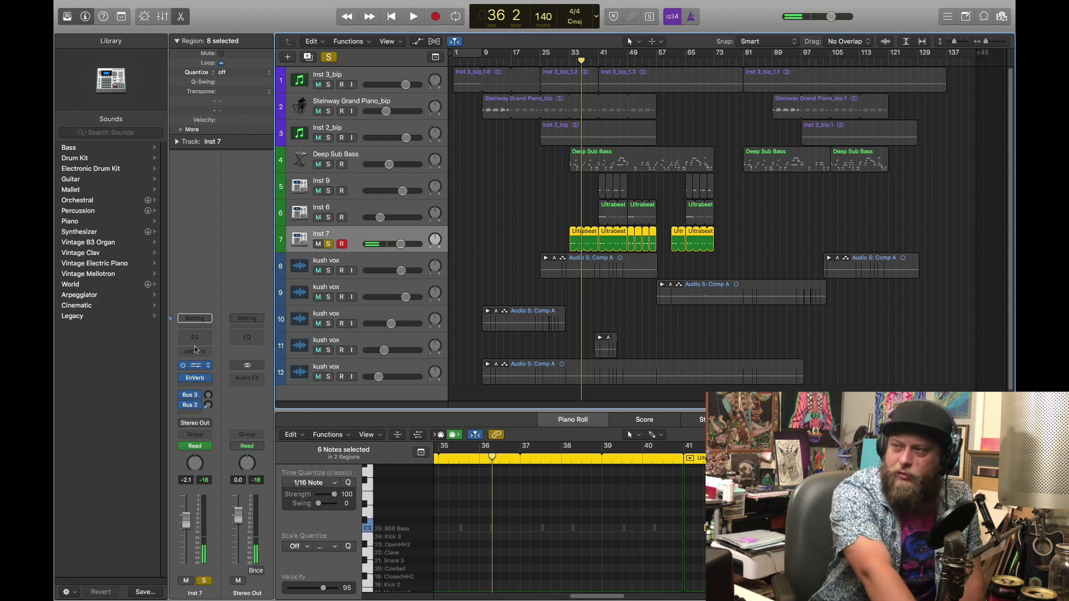
Examine the Ultrabeat instrument and the EnVerb reverb settings on the Inst 7 track, closing each plug-in window.
click(195, 365)
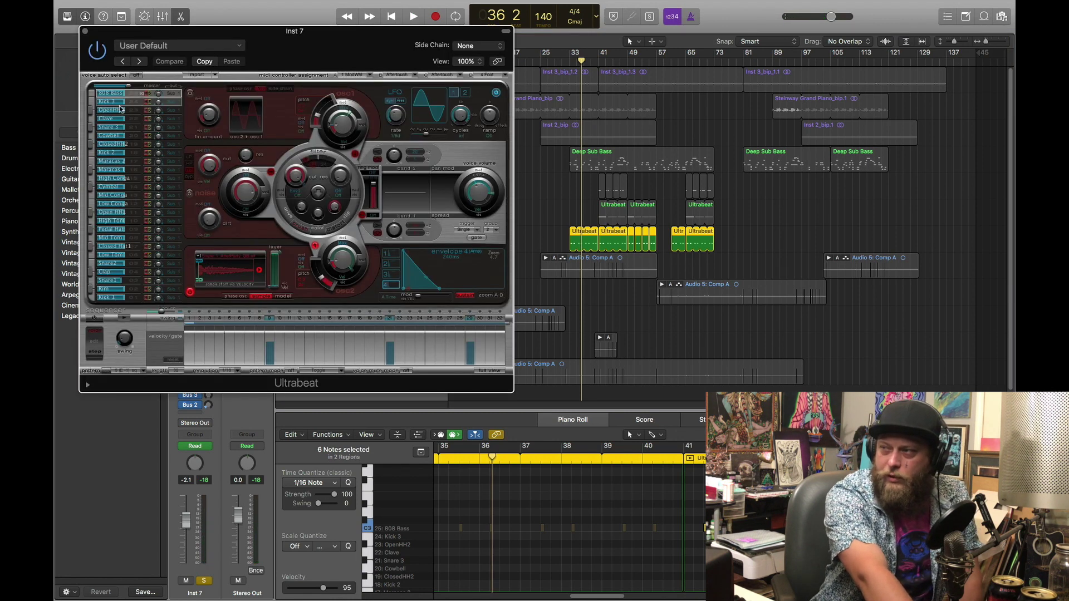
click(85, 32)
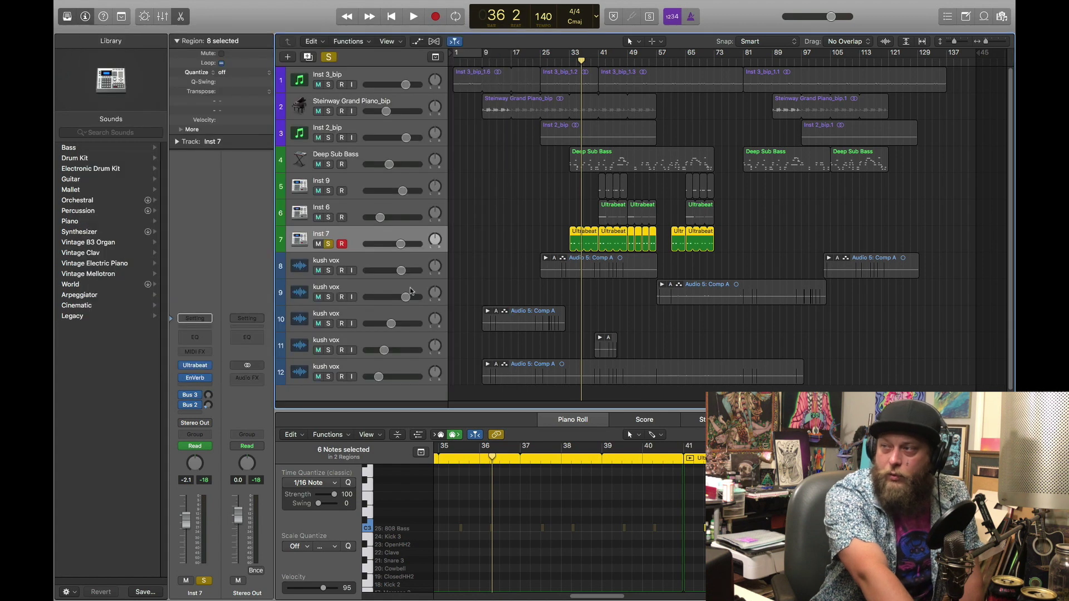
click(196, 378)
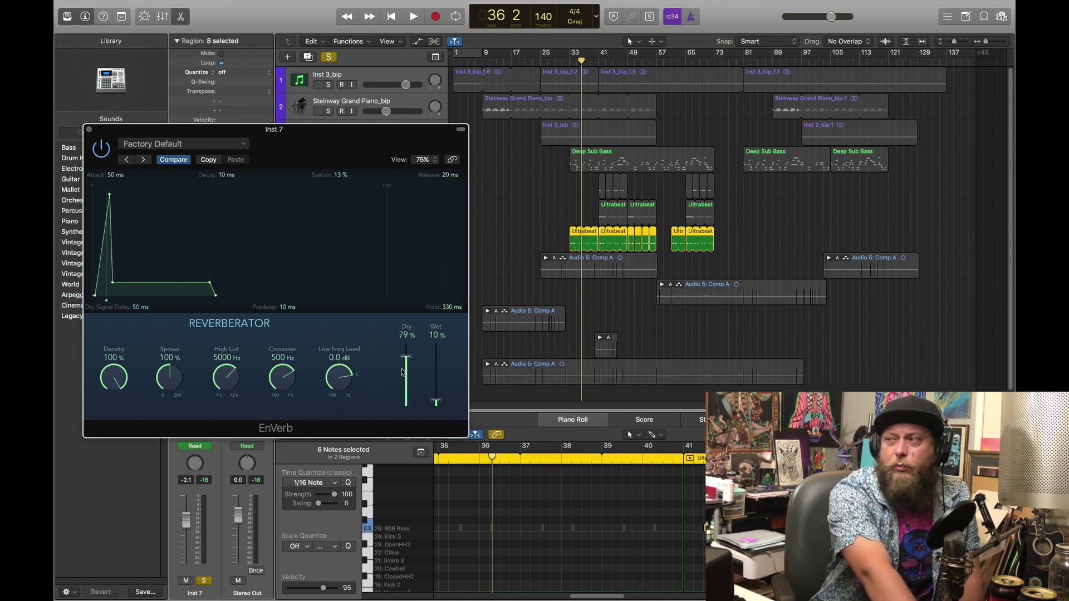
click(90, 130)
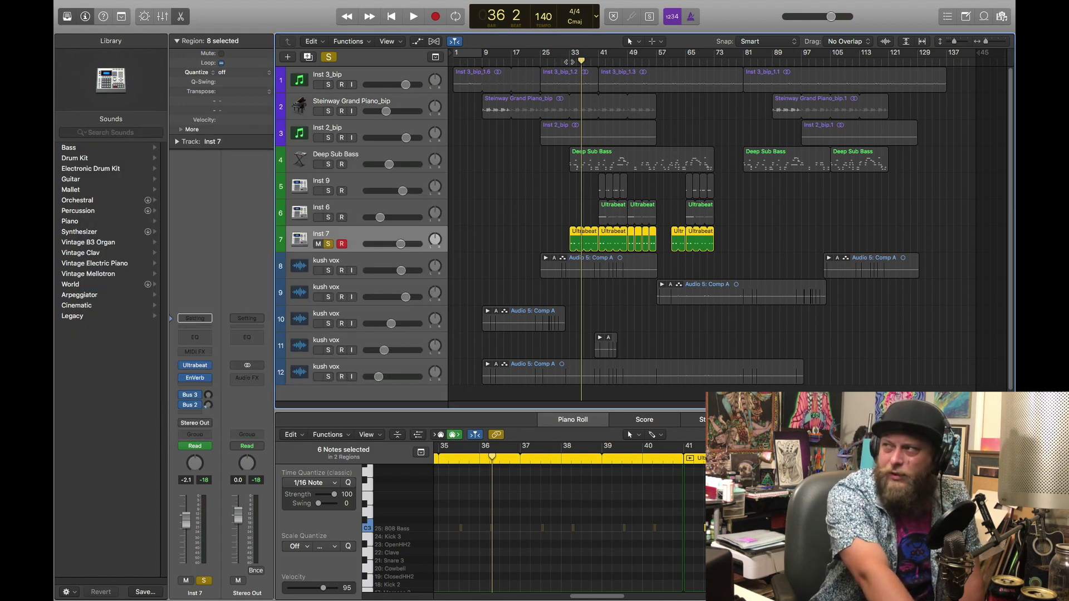
Solo the tracks from Inst 3_bip down through Inst 9 alongside Inst 7, and audition the mix from bar 33.
drag(569, 62, 569, 62)
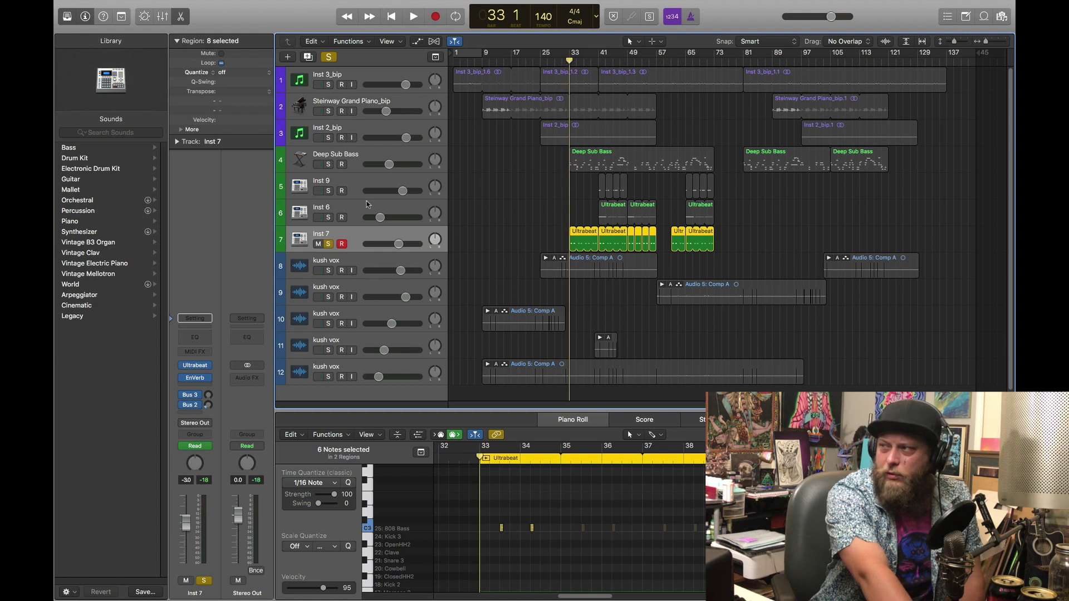
drag(329, 195, 330, 73)
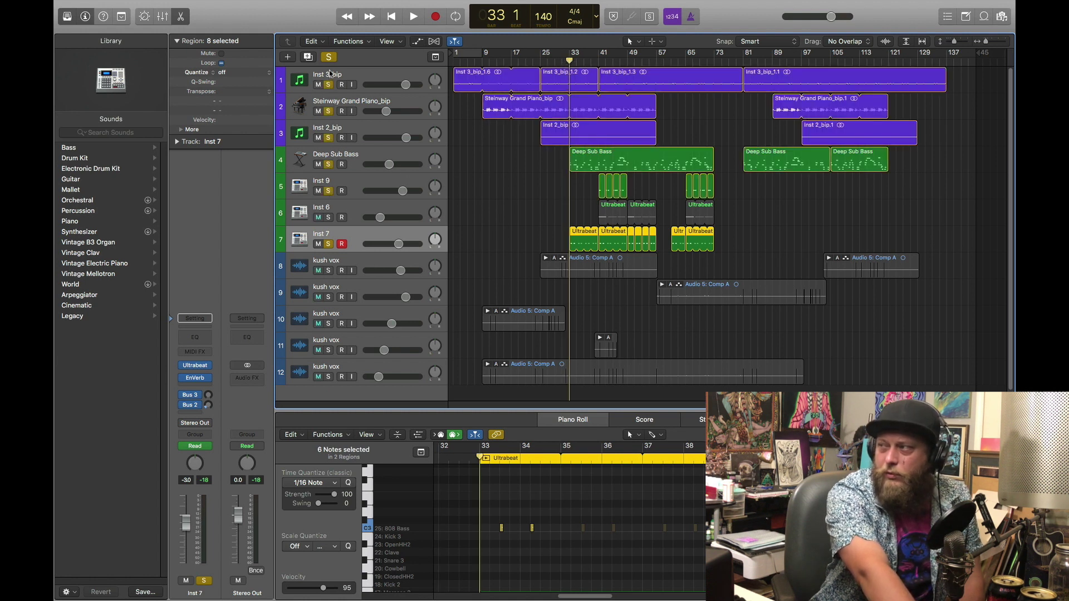
click(409, 17)
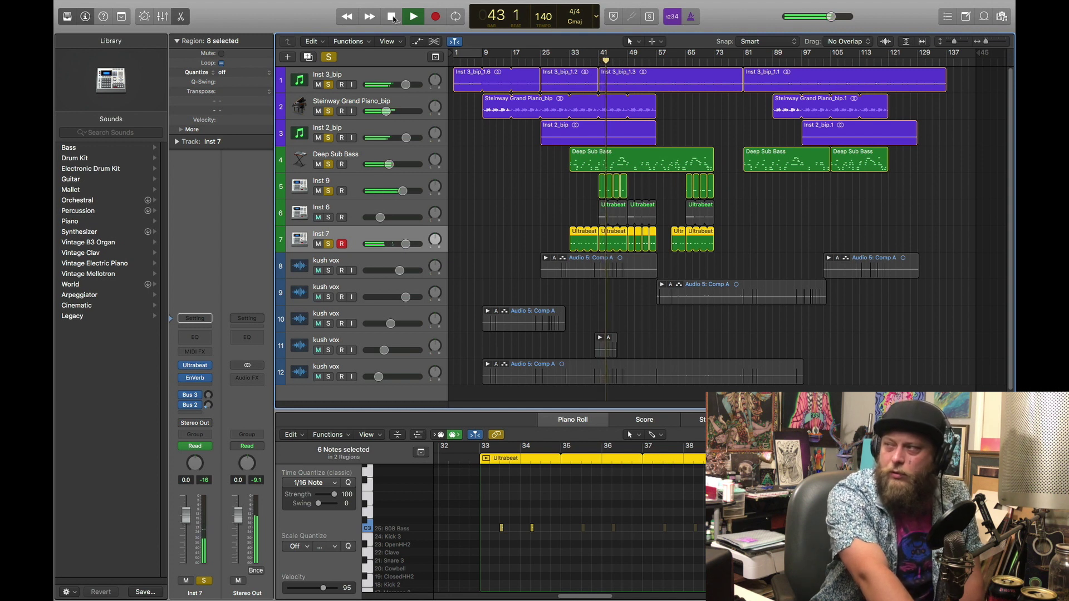
click(393, 18)
Select the Inst 9 track and examine its Ultrabeat instrument, closing the plug-in window.
click(372, 184)
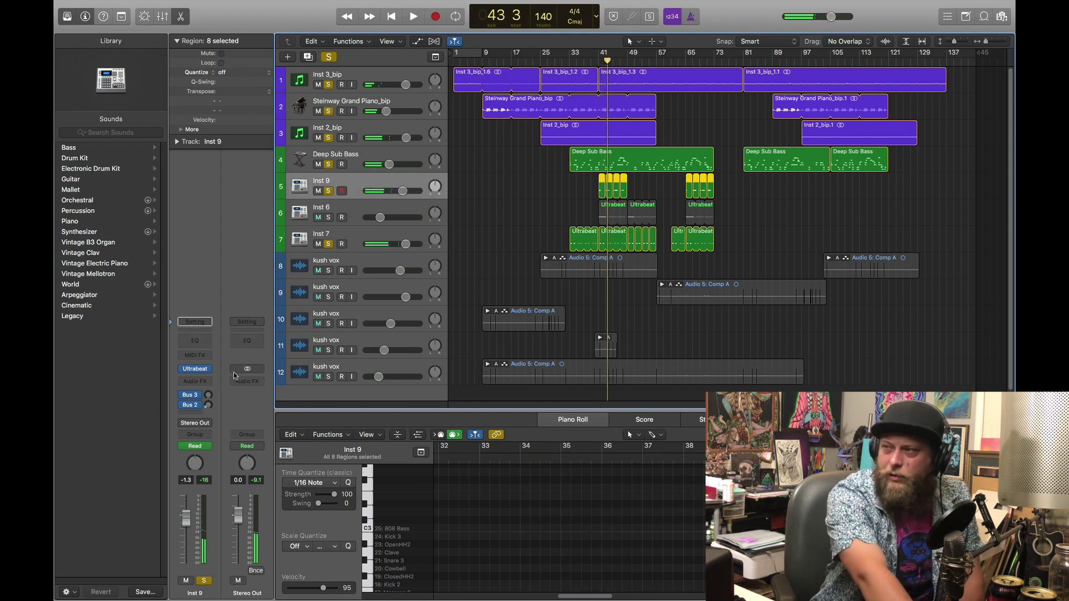
click(195, 368)
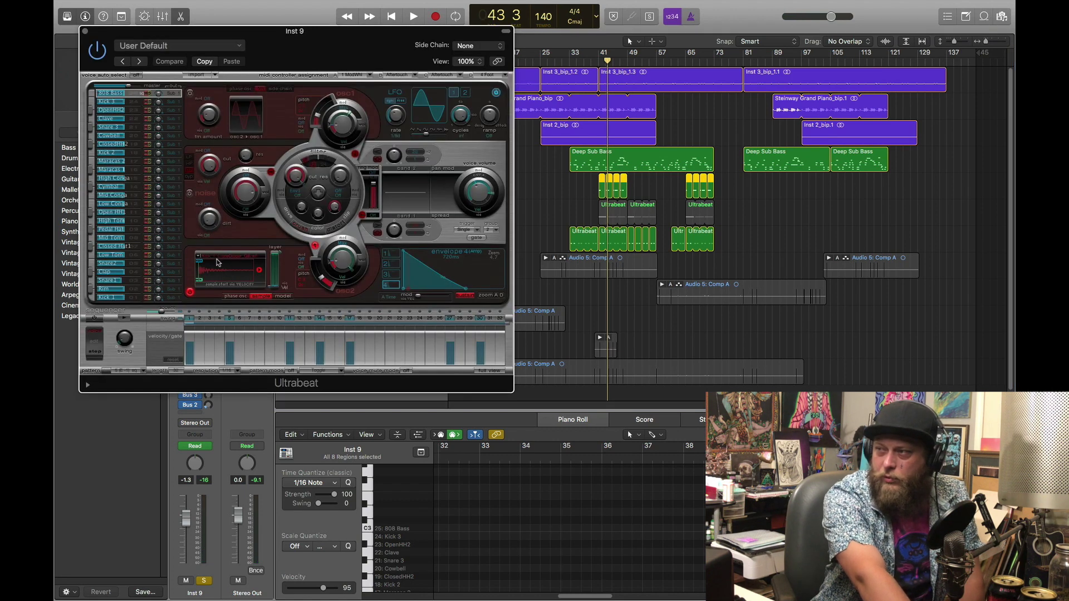
click(86, 31)
Bring up the Inst 9 notes in the Piano Roll and audition the soloed tracks from bar 41.
click(598, 56)
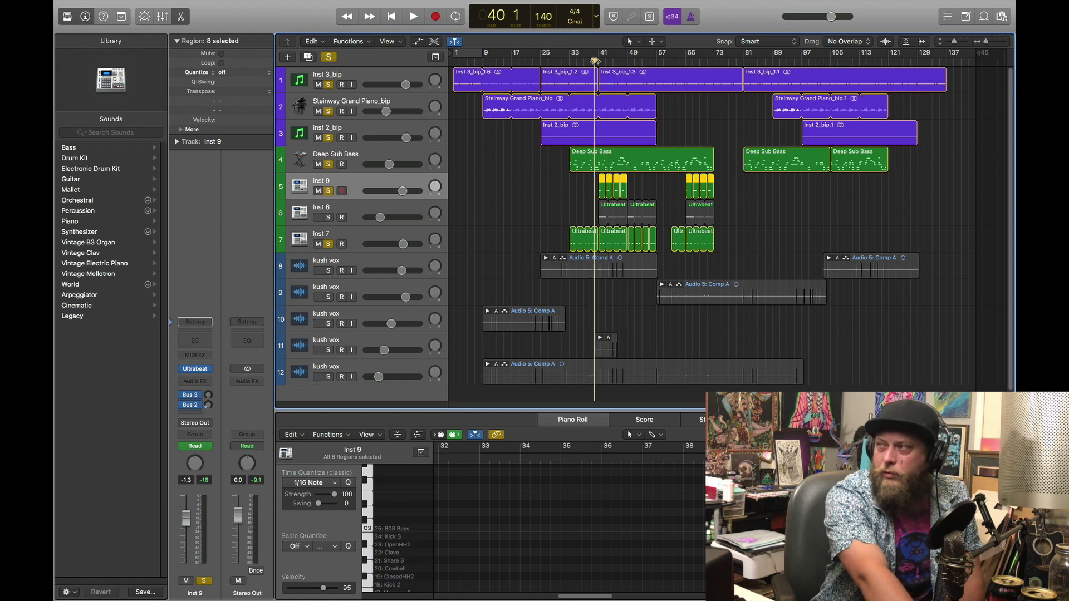
click(554, 188)
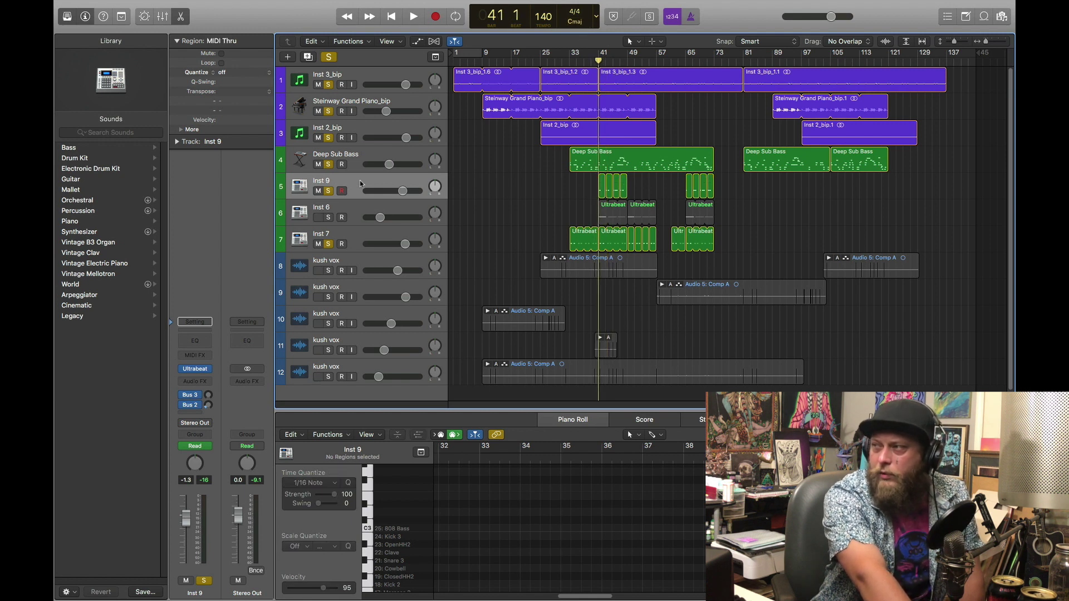
mouse_move(994, 434)
mouse_down()
mouse_move(984, 435)
mouse_move(994, 435)
mouse_up()
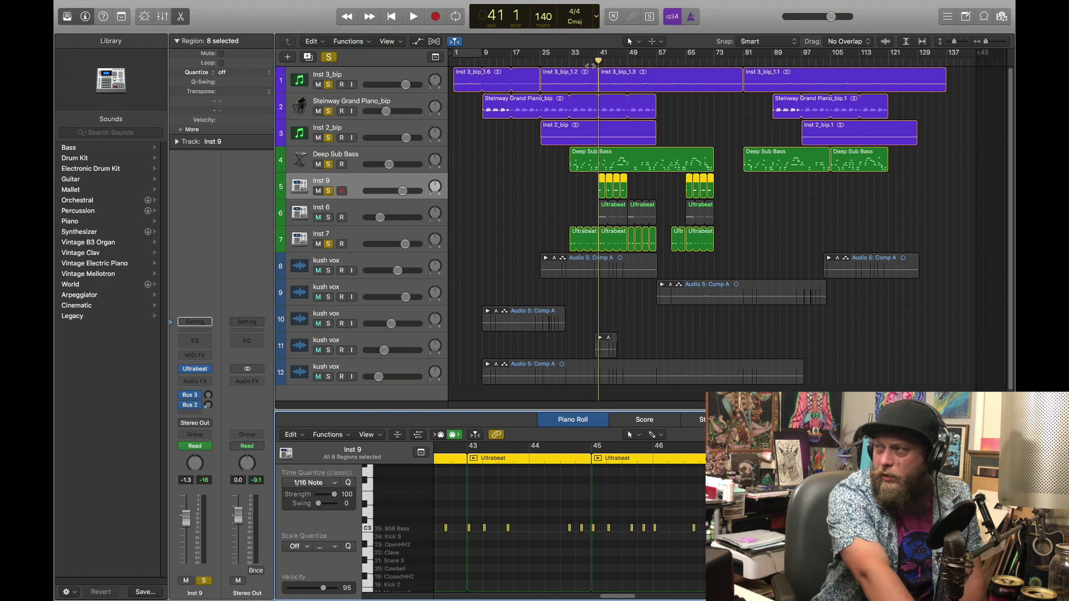
click(413, 19)
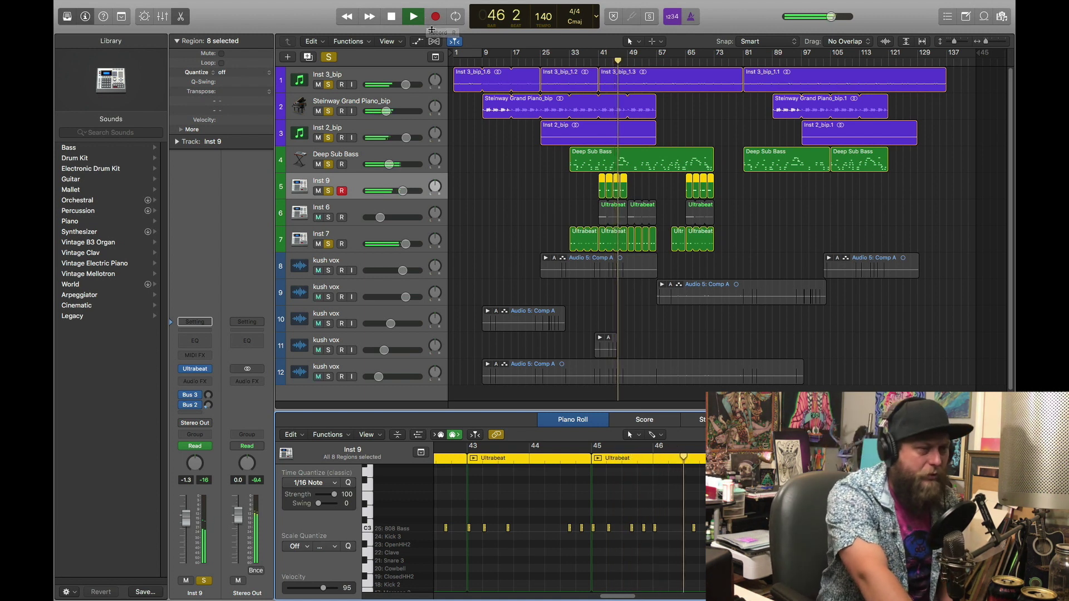
click(390, 16)
Move the playhead back to bar 41 and solo the Inst 6 track.
key(comma)
key(comma)
key(comma)
key(comma)
key(comma)
key(comma)
key(comma)
key(comma)
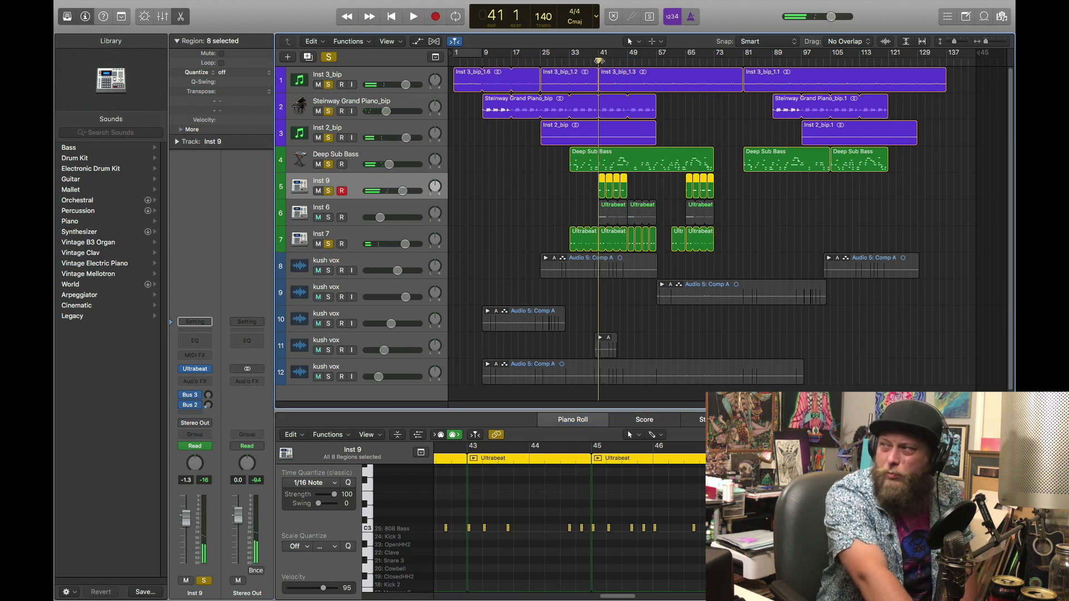
key(comma)
key(period)
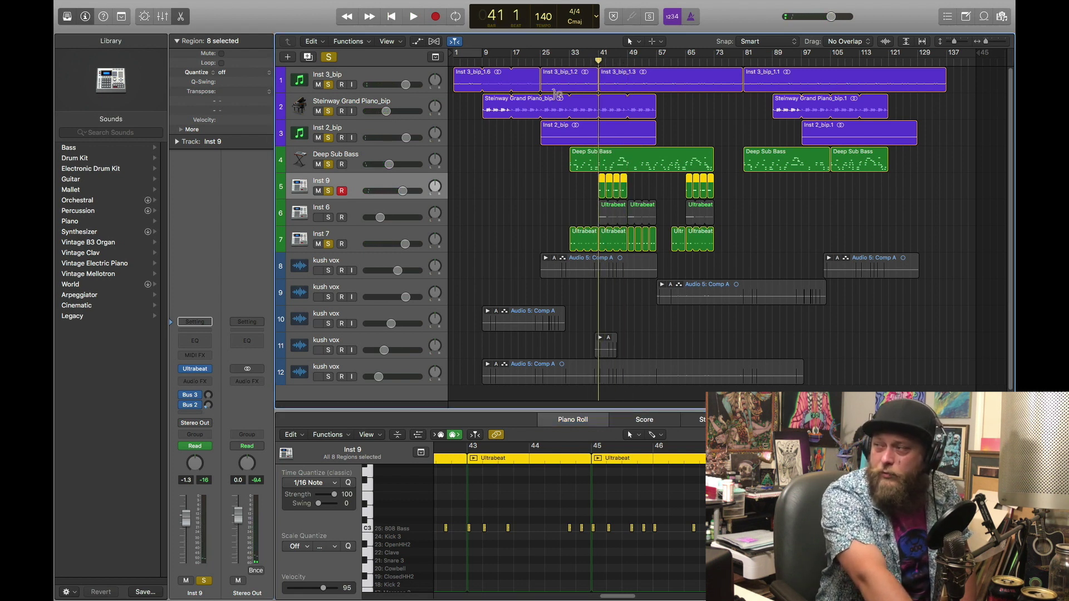
click(357, 208)
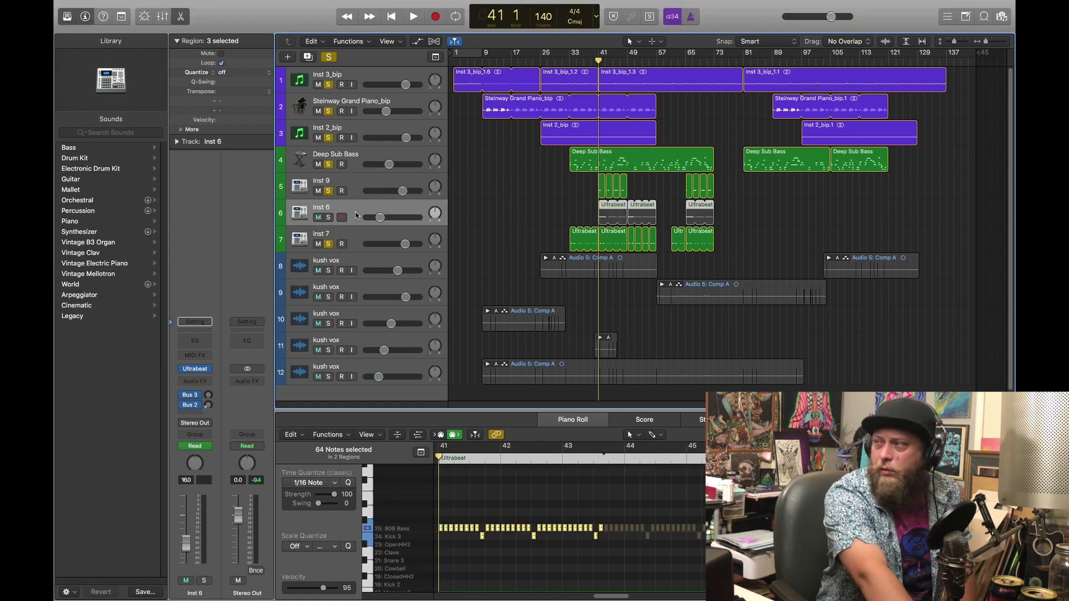
click(328, 217)
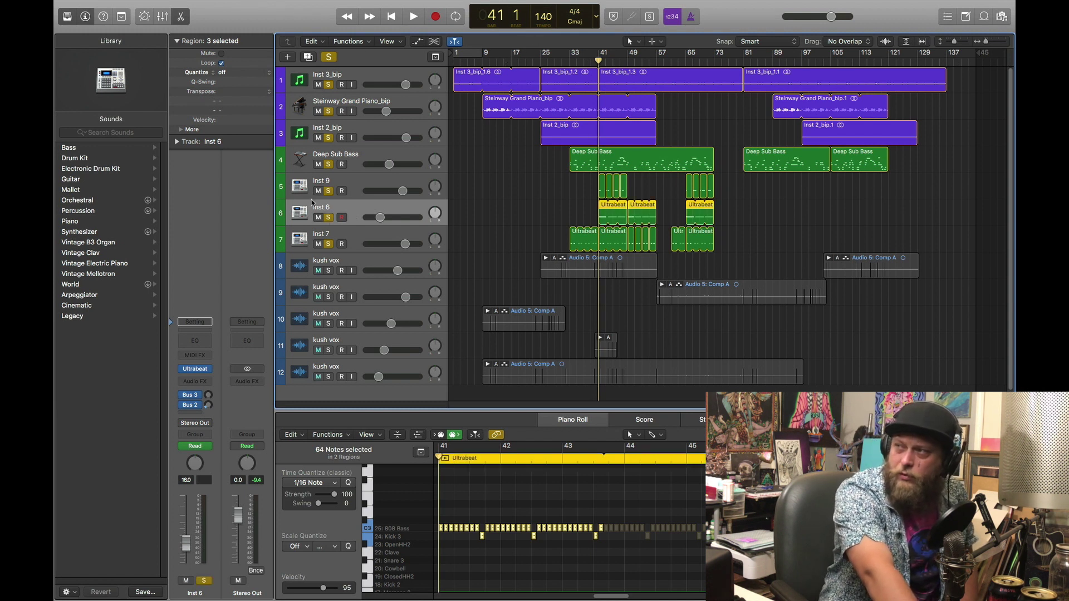
Play the soloed tracks through bar 41, briefly muting and unmuting Inst 6 to hear its contribution, and stop playback.
mouse_move(328, 194)
mouse_down()
mouse_move(334, 83)
mouse_move(328, 156)
mouse_move(319, 76)
mouse_move(329, 195)
mouse_move(328, 186)
mouse_up()
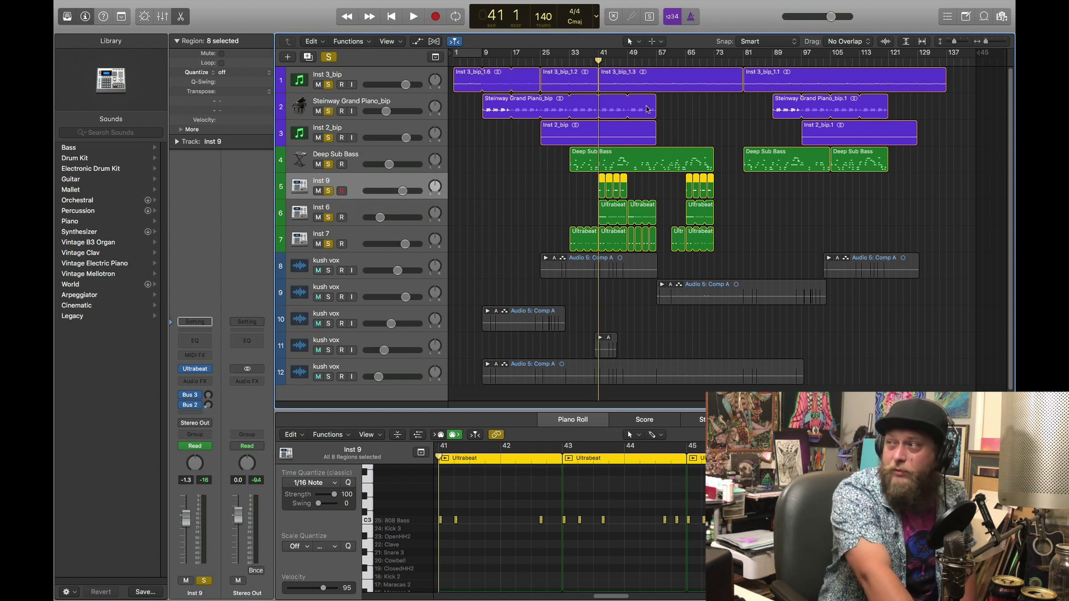
key(space)
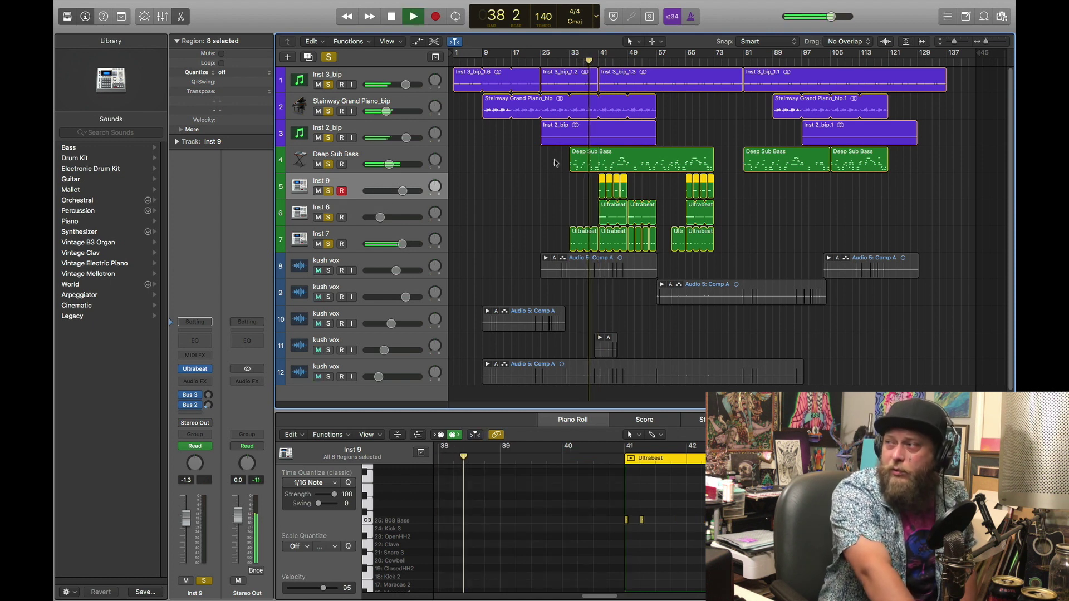
click(339, 205)
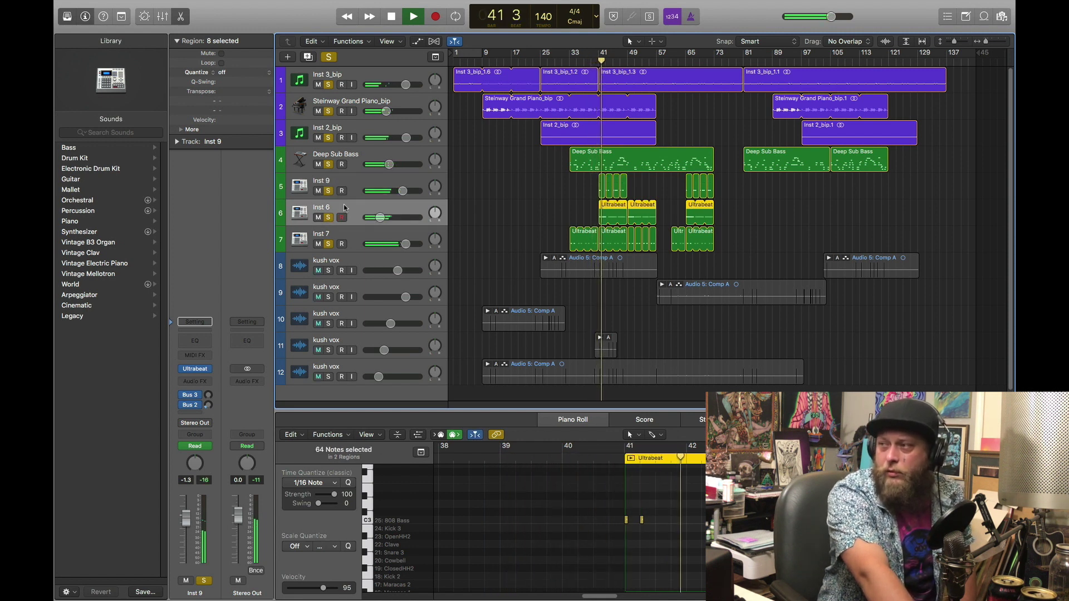
click(318, 218)
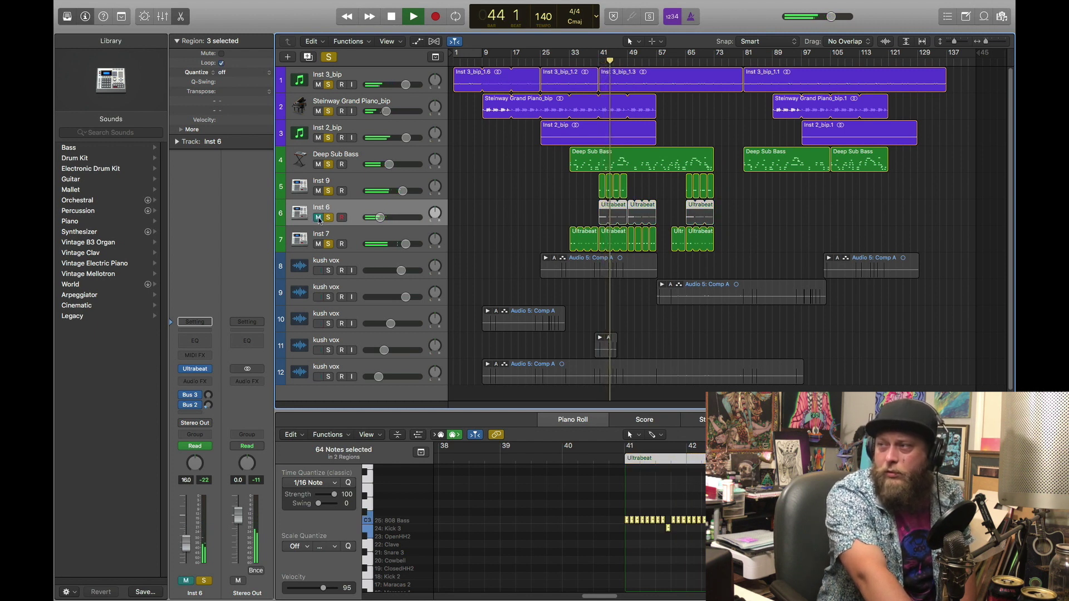
click(318, 217)
click(391, 22)
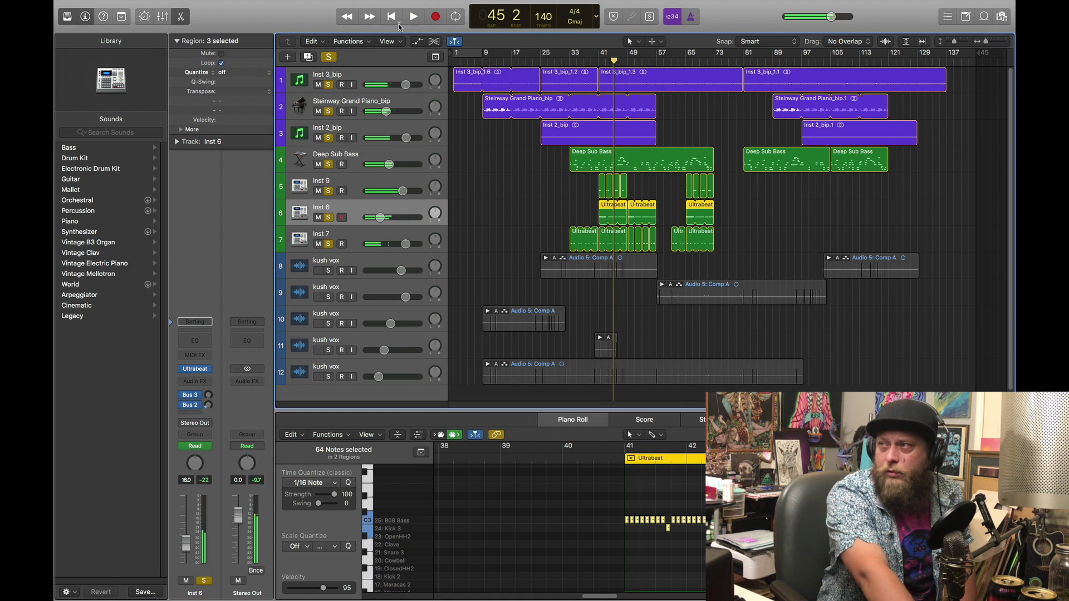
Move the playhead back to bar 41, select the Inst 9 track, and turn off solo on all tracks.
drag(617, 60, 598, 60)
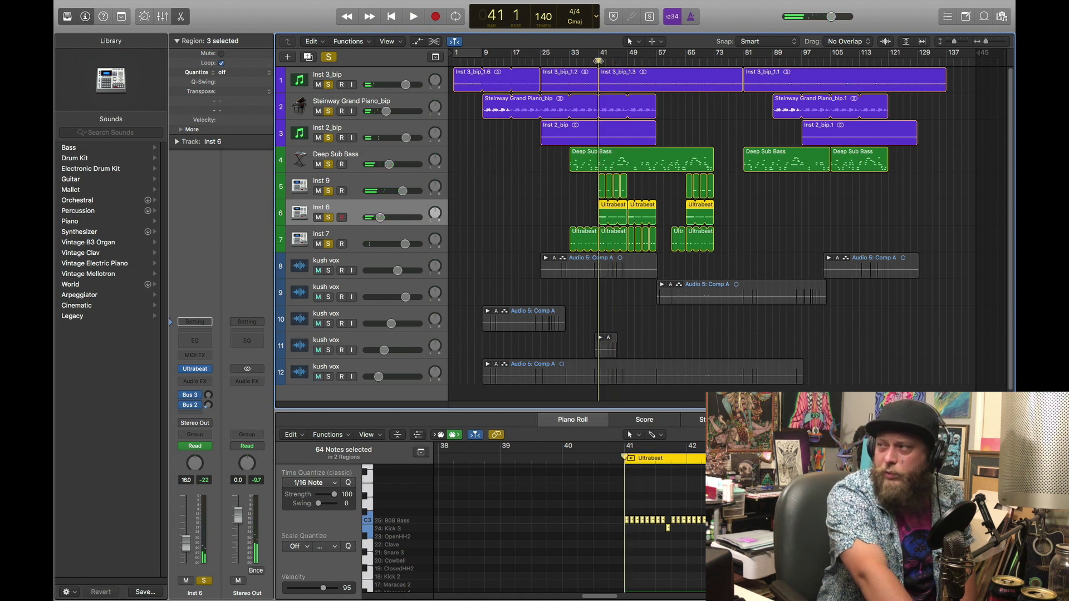
click(362, 193)
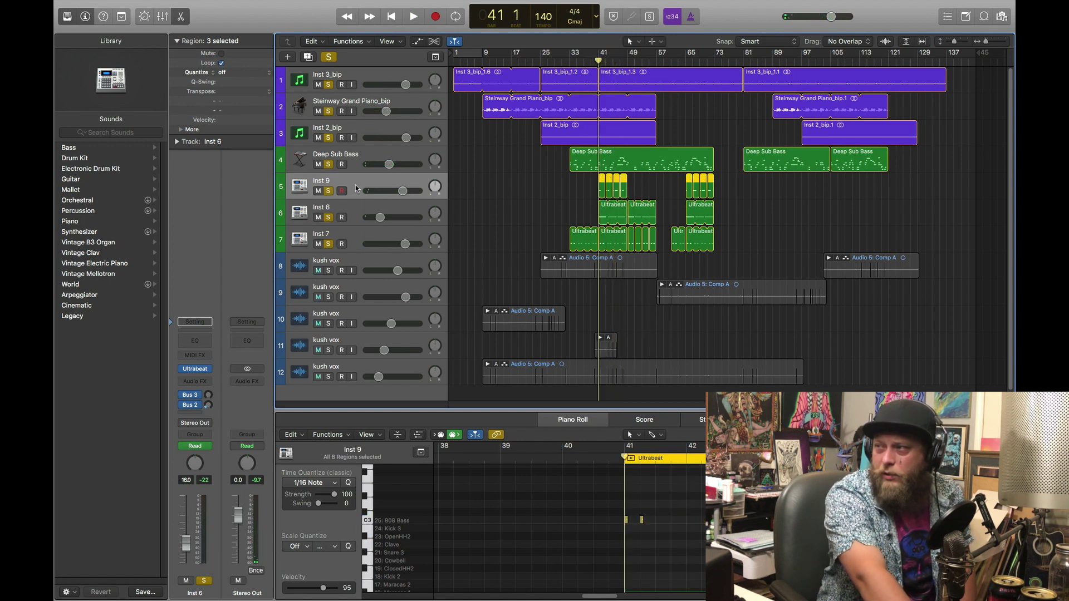
click(329, 57)
Select the Inst 6 track and examine its Ultrabeat instrument, closing the plug-in window.
click(348, 212)
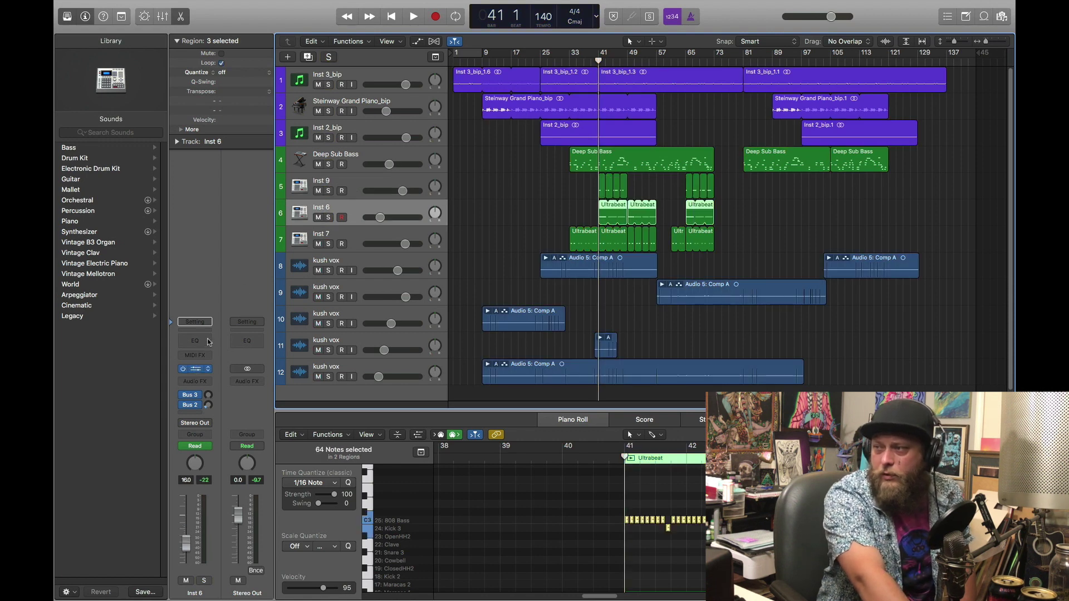
click(195, 369)
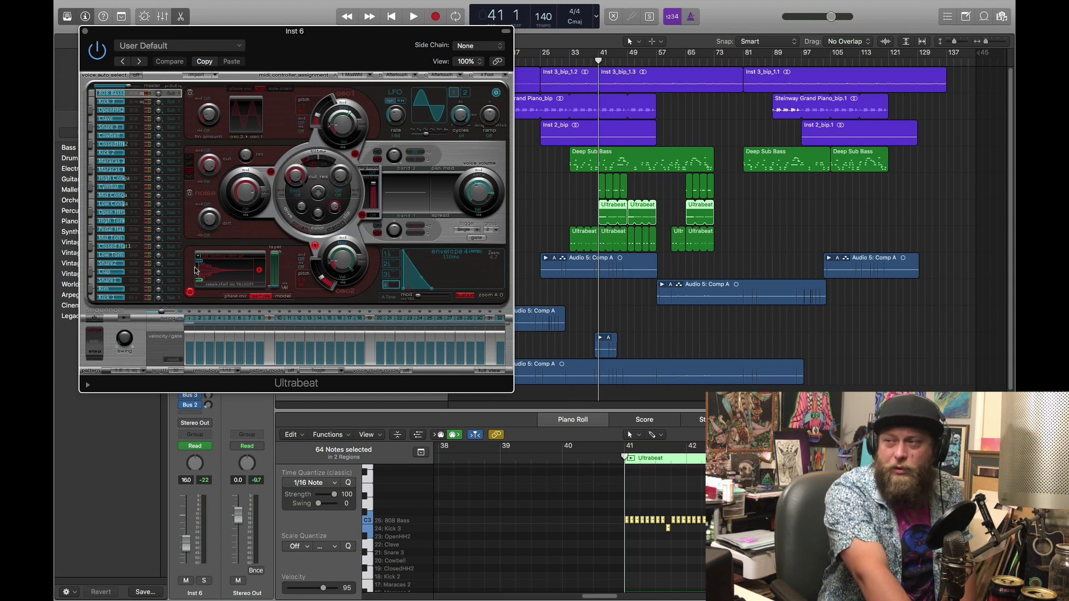
click(85, 32)
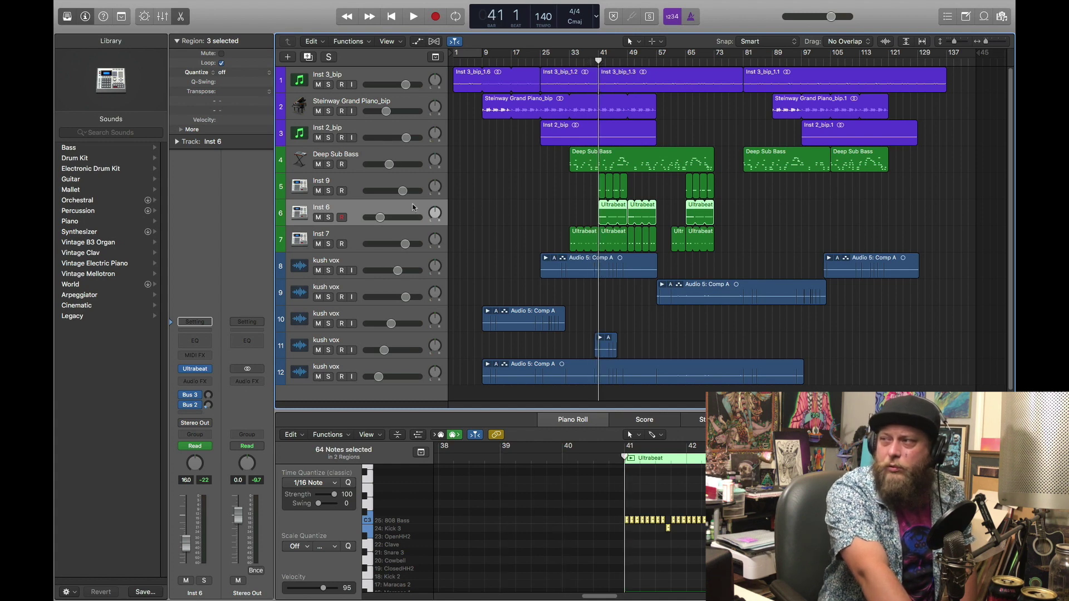
Reopen Inst 6's Ultrabeat, select the Kick 3 voice to view its settings and pattern, and close the plug-in window.
mouse_move(197, 371)
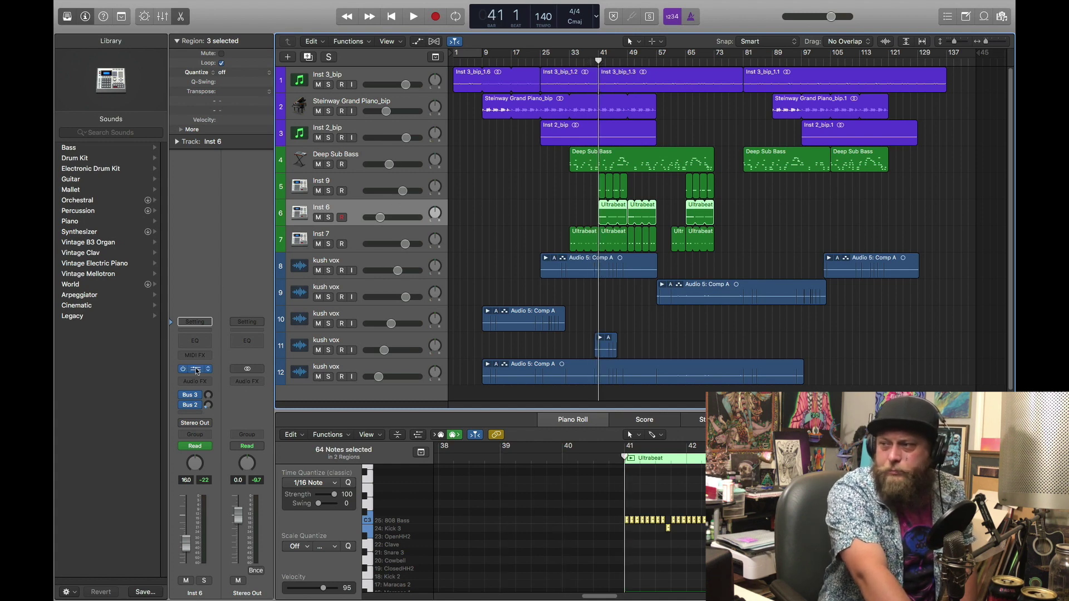
click(134, 102)
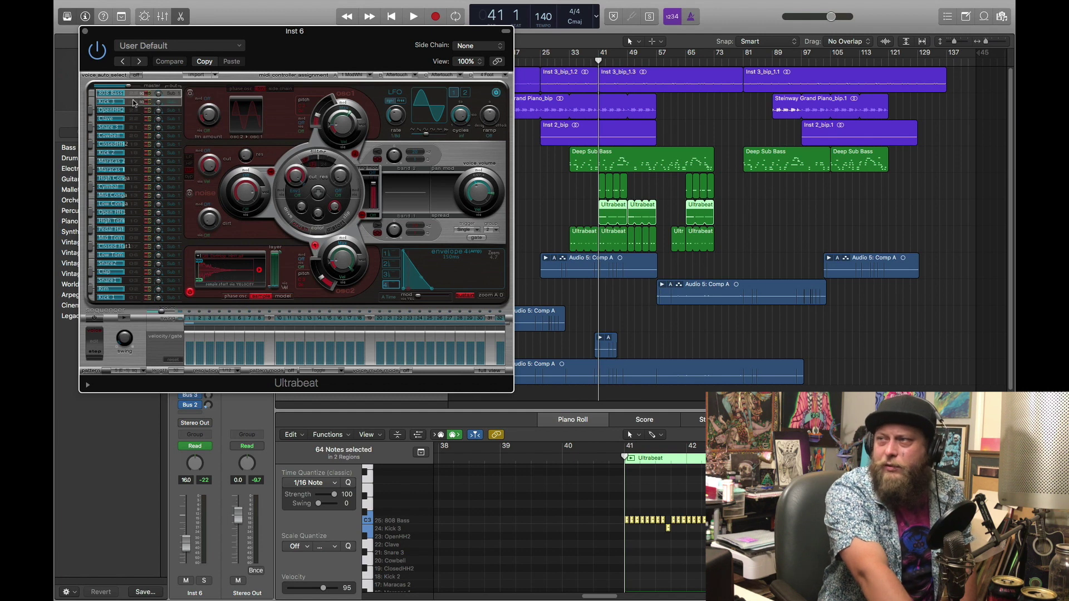
click(134, 103)
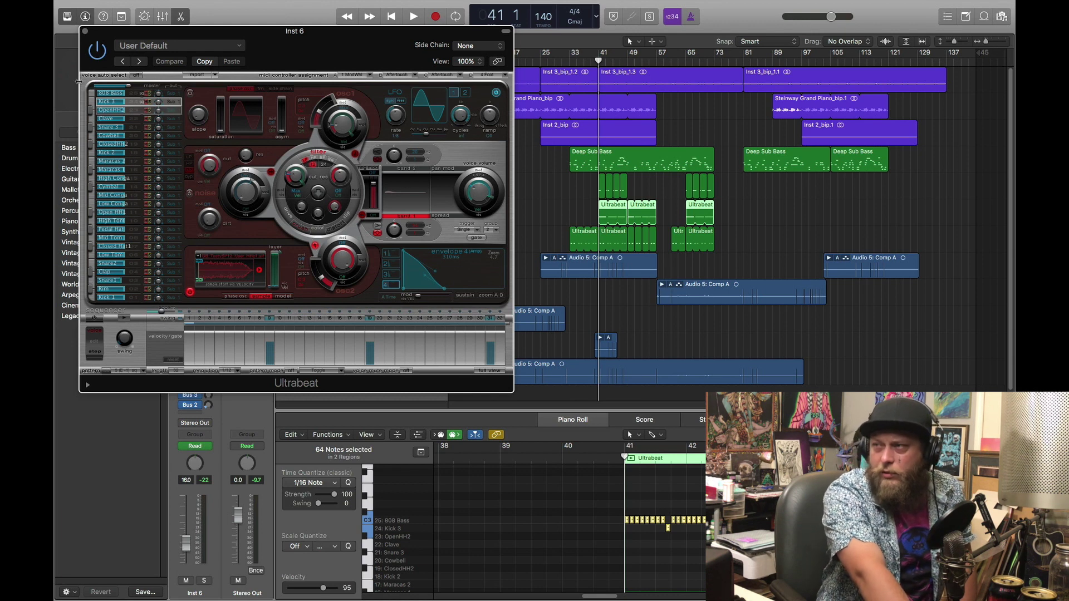
click(85, 31)
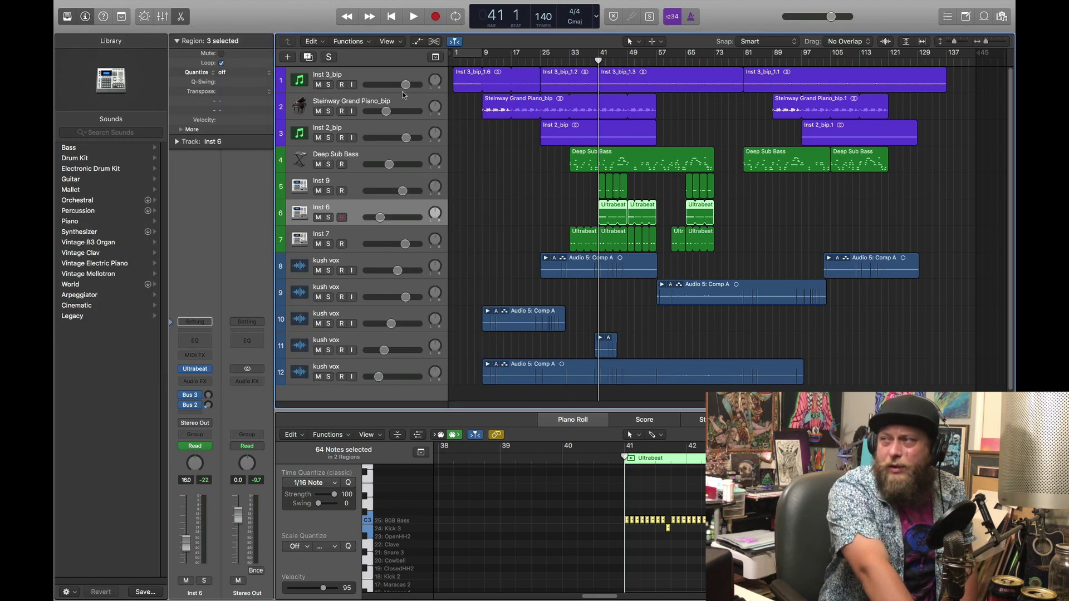
key(comma)
key(comma)
key(comma)
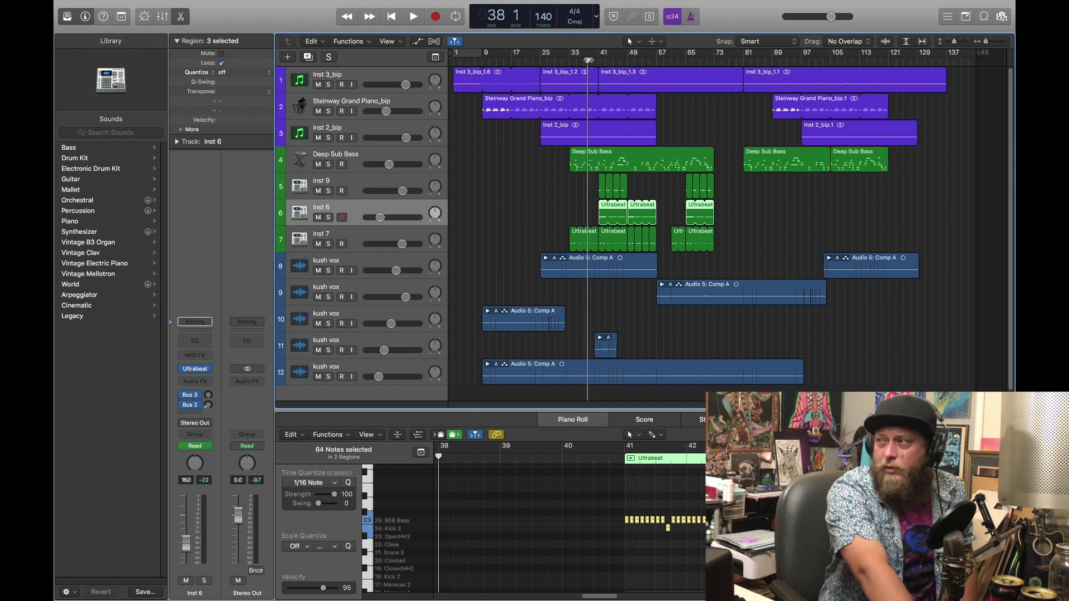
key(period)
key(period)
key(period)
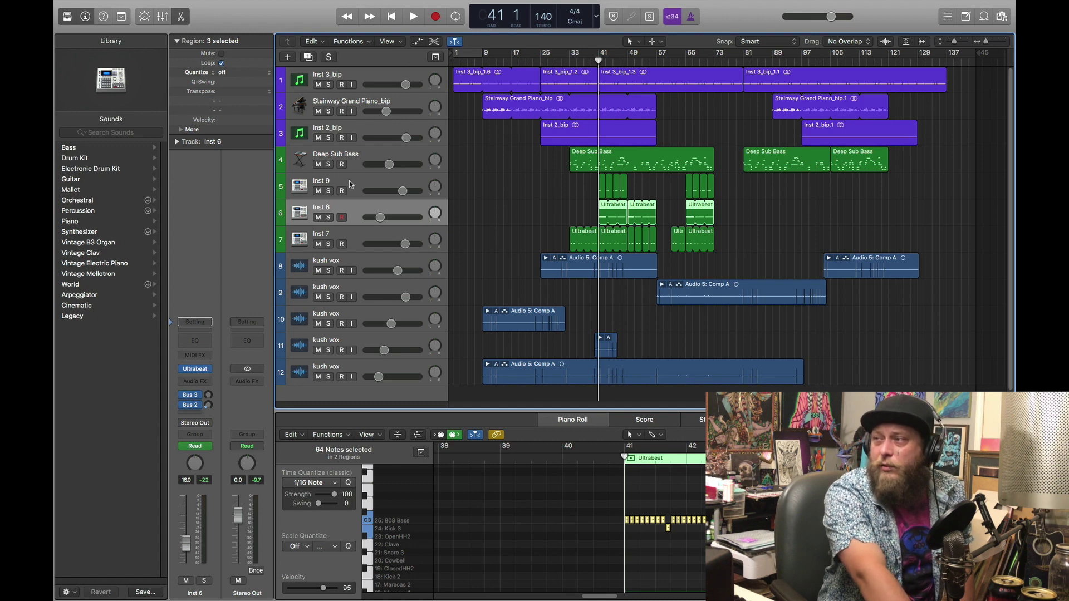
Solo Deep Sub Bass, Inst 9, Inst 6 and Inst 7 together, audition them from bar 41, and stop playback.
click(328, 164)
drag(328, 190, 334, 241)
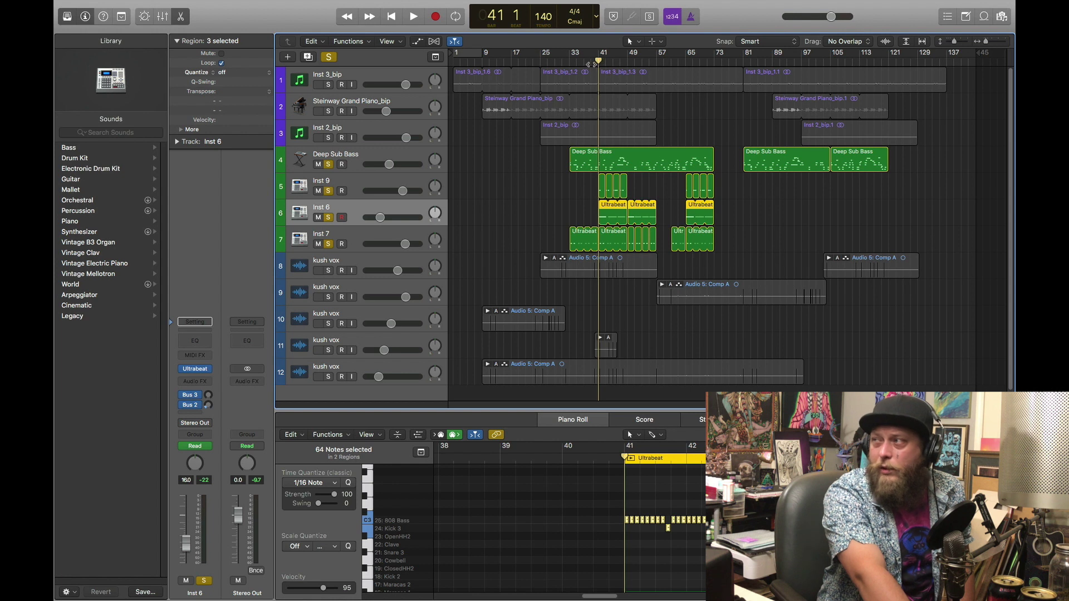
key(space)
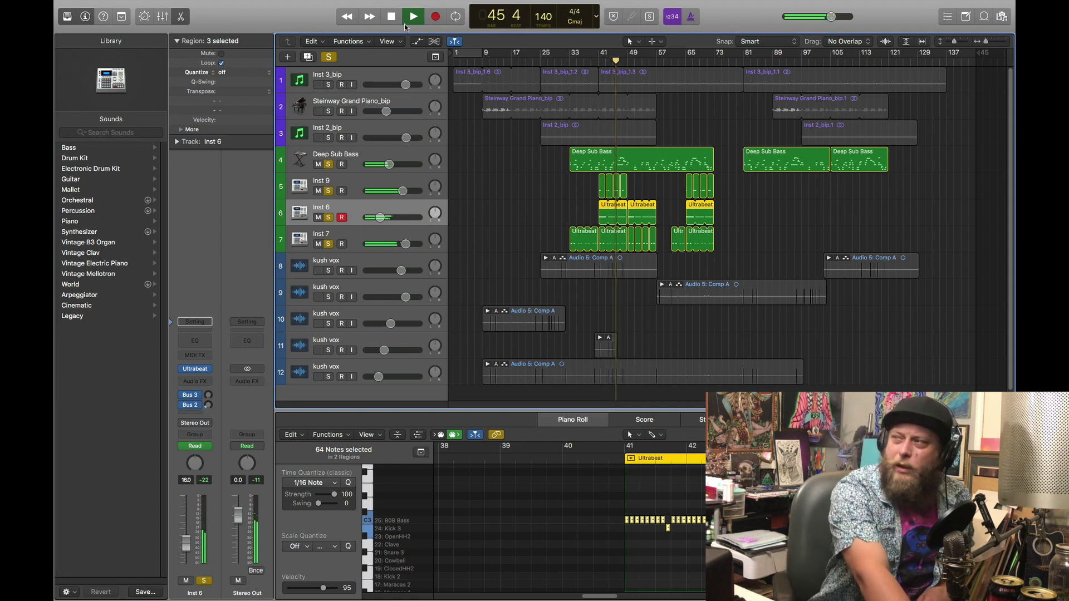
key(space)
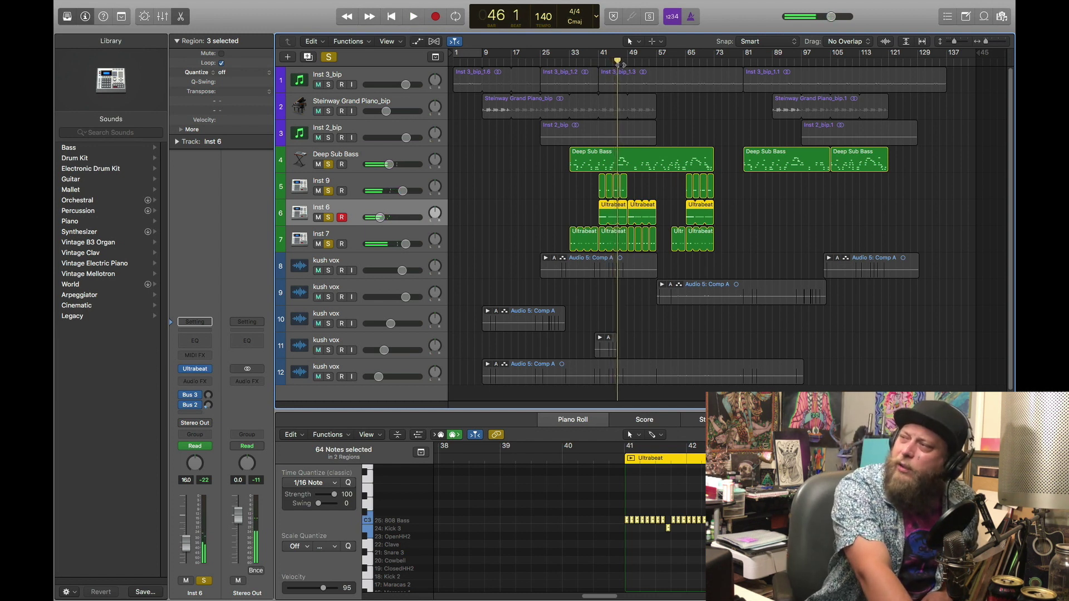
Reset the solos and solo all seven instrument tracks from Inst 3_bip to Inst 7, ready to audition from bar 25.
drag(618, 63, 597, 68)
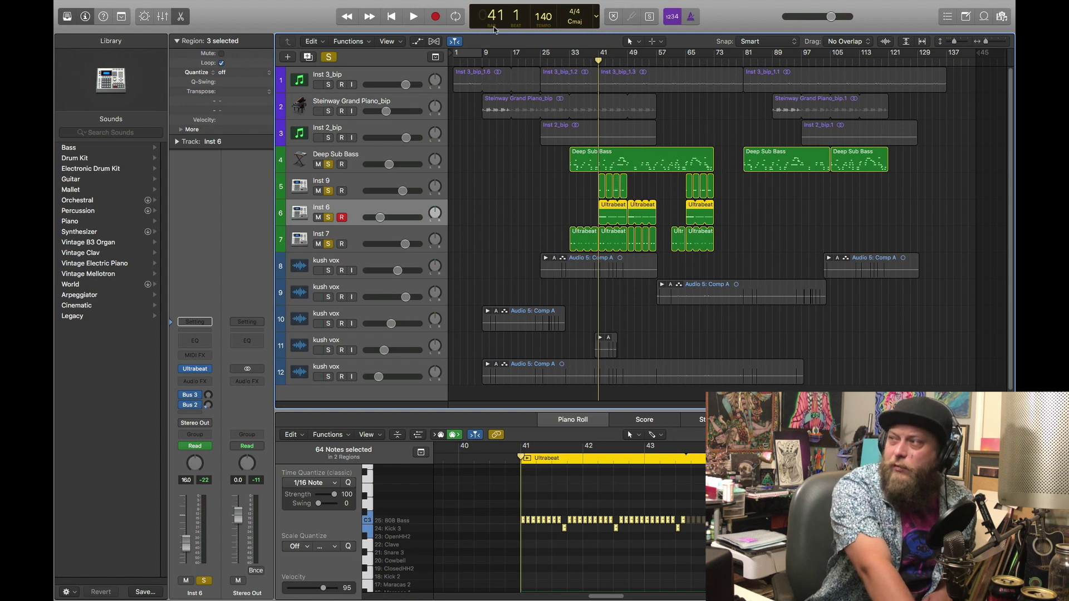
click(329, 57)
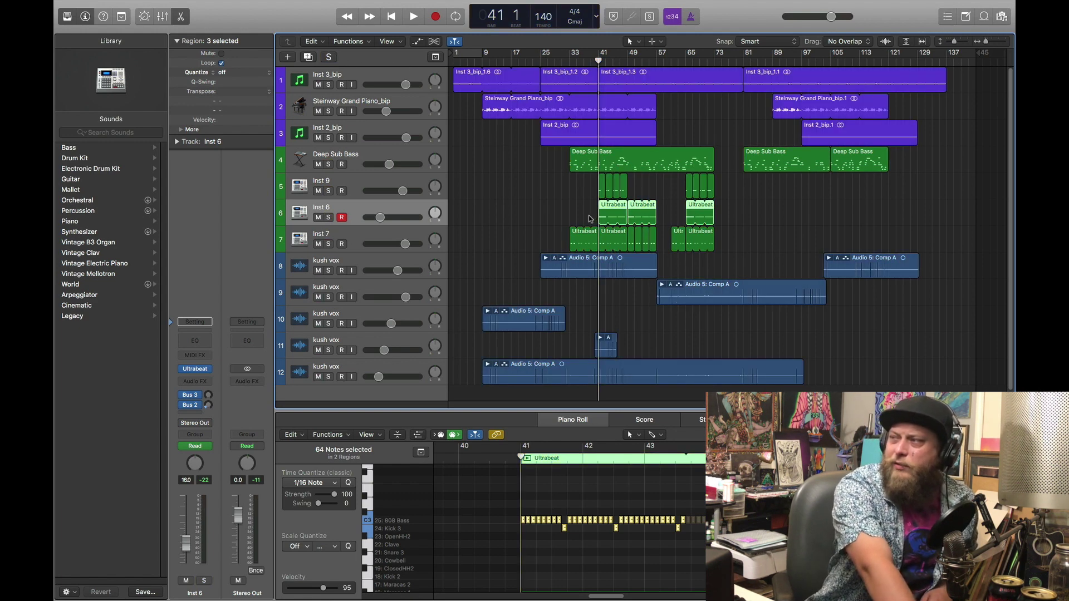
drag(329, 244, 320, 82)
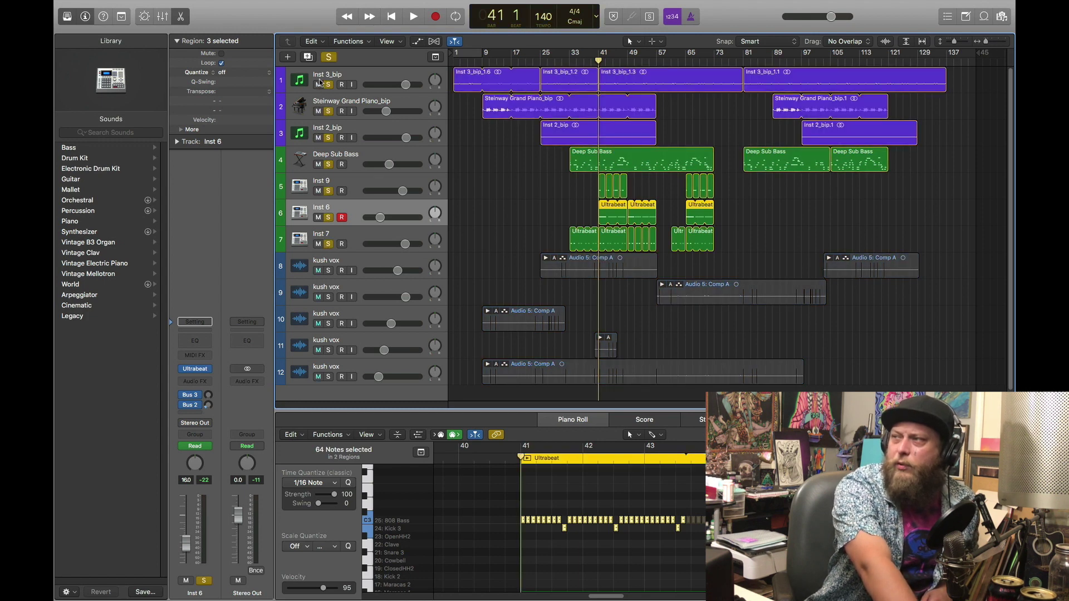
double_click(542, 62)
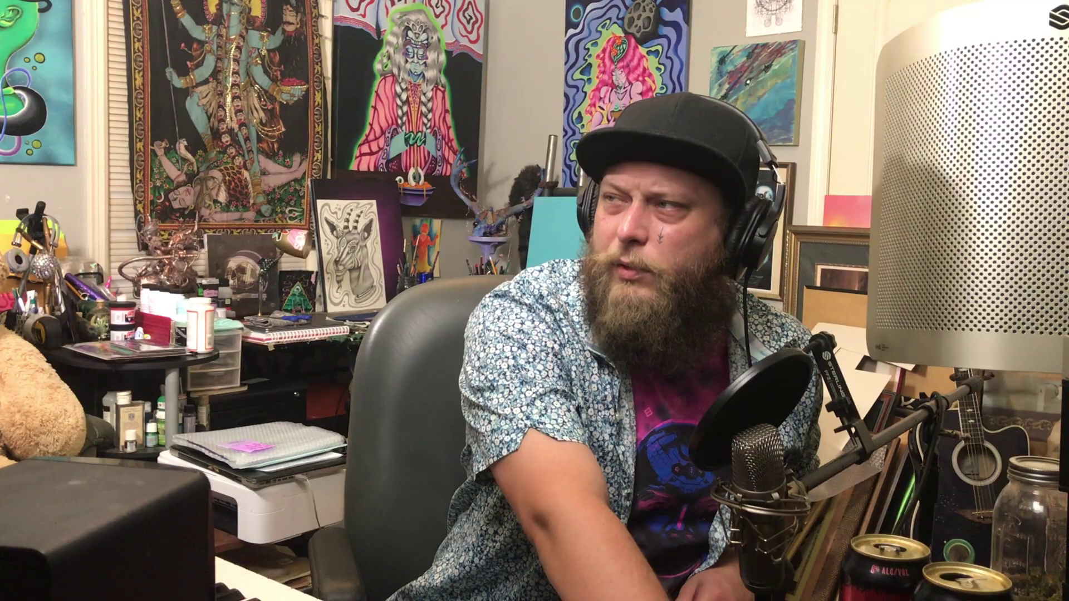
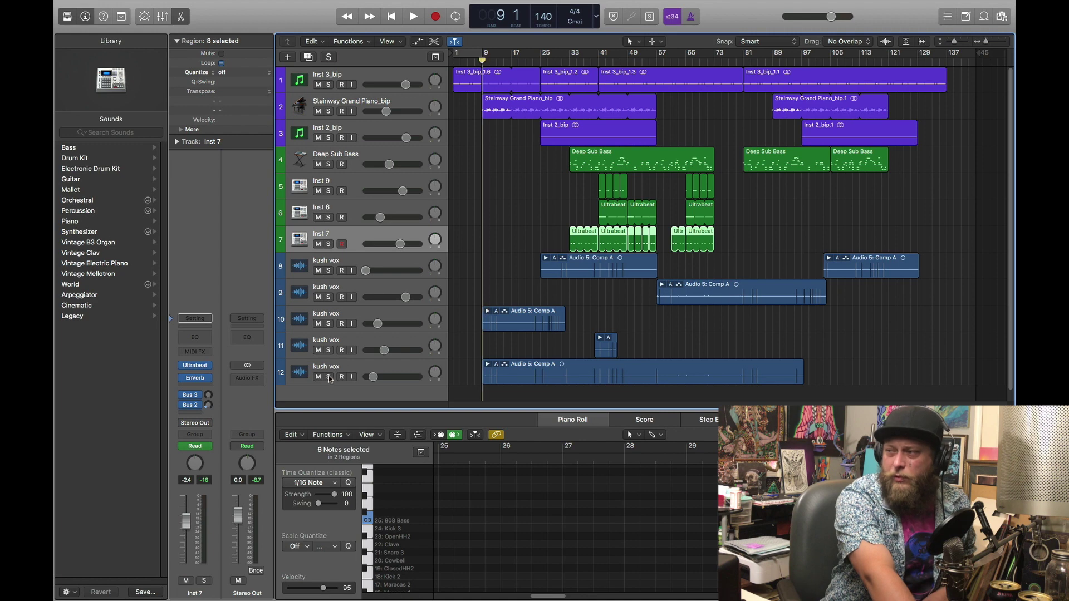
Solo the kush vox track in row 12, audition it briefly from bar 9, and return the playhead to bar 9.
click(329, 377)
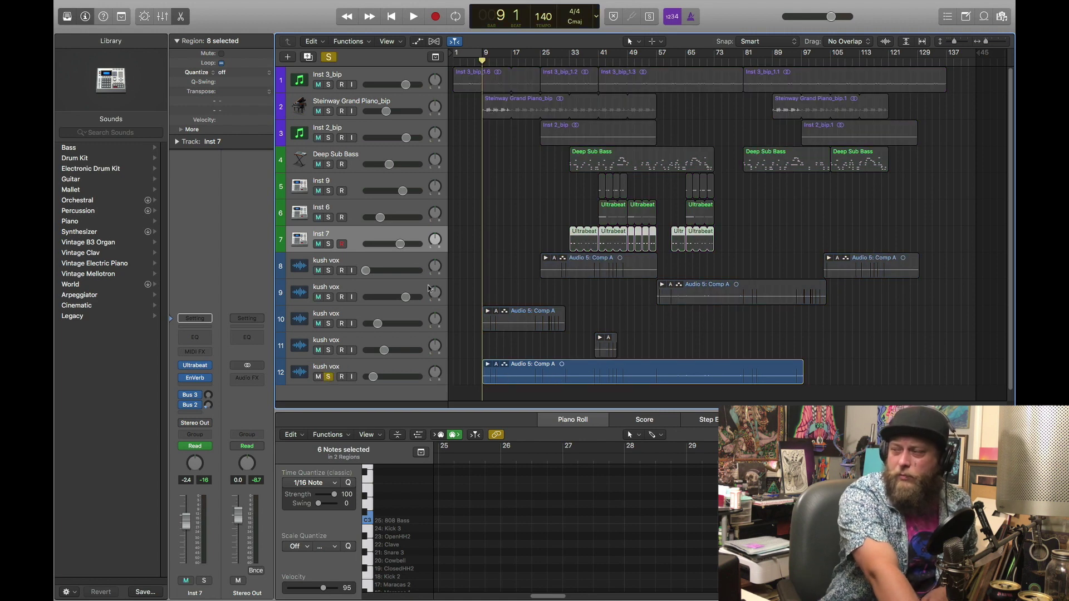
click(407, 19)
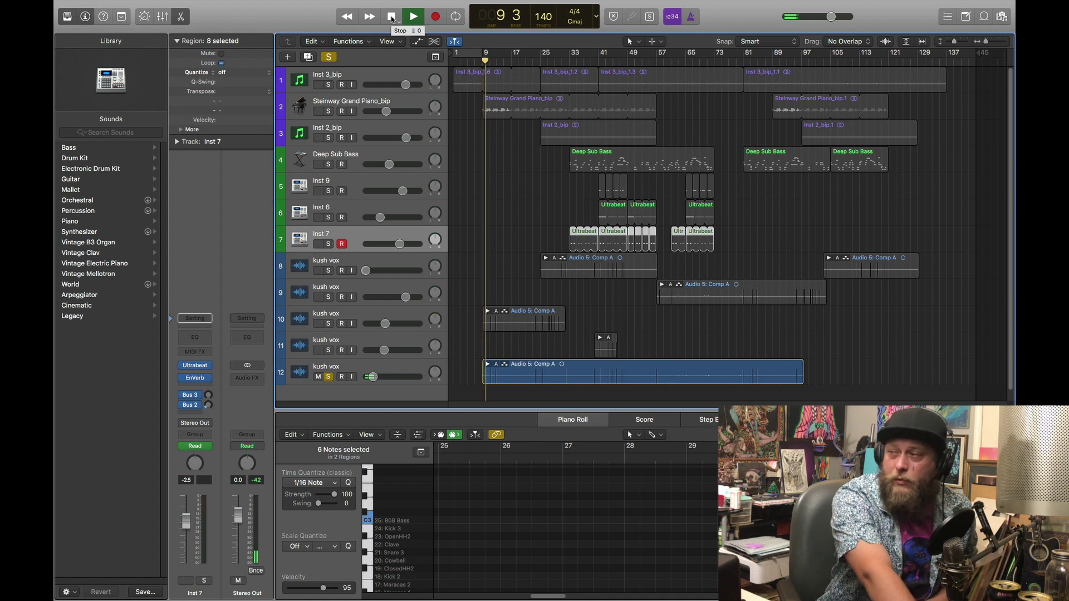
key(space)
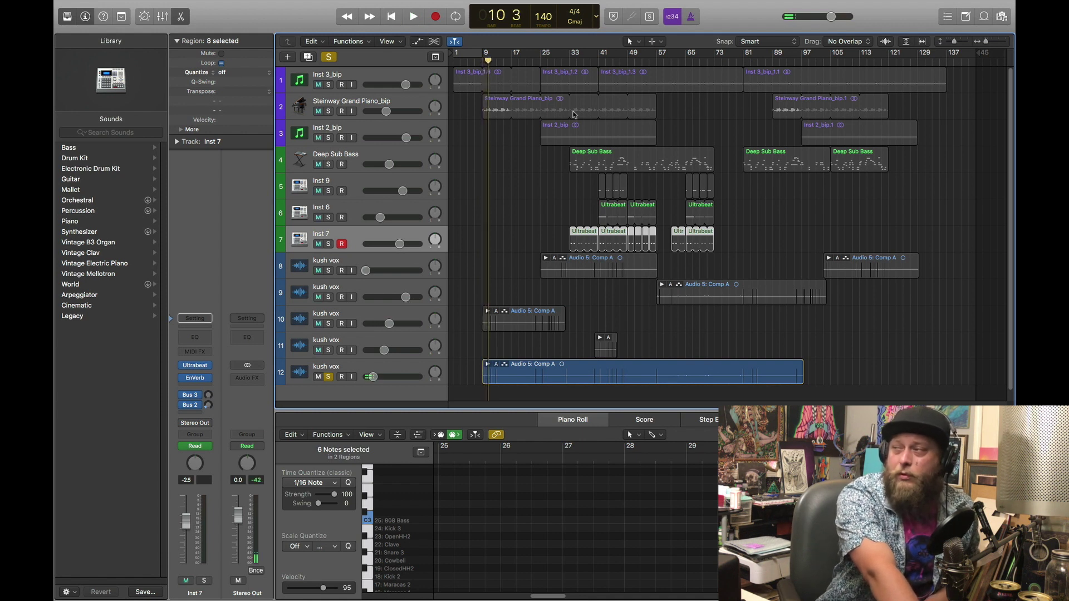
drag(487, 62, 482, 61)
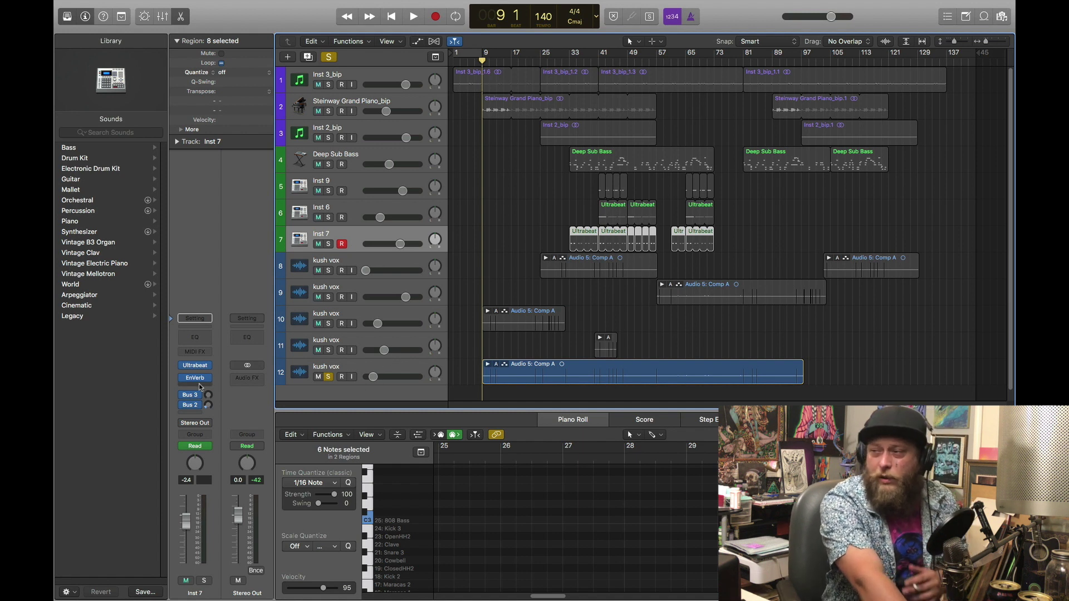
Unsolo the kush vox track in row 12 and mute the kush vox track in row 11.
click(364, 365)
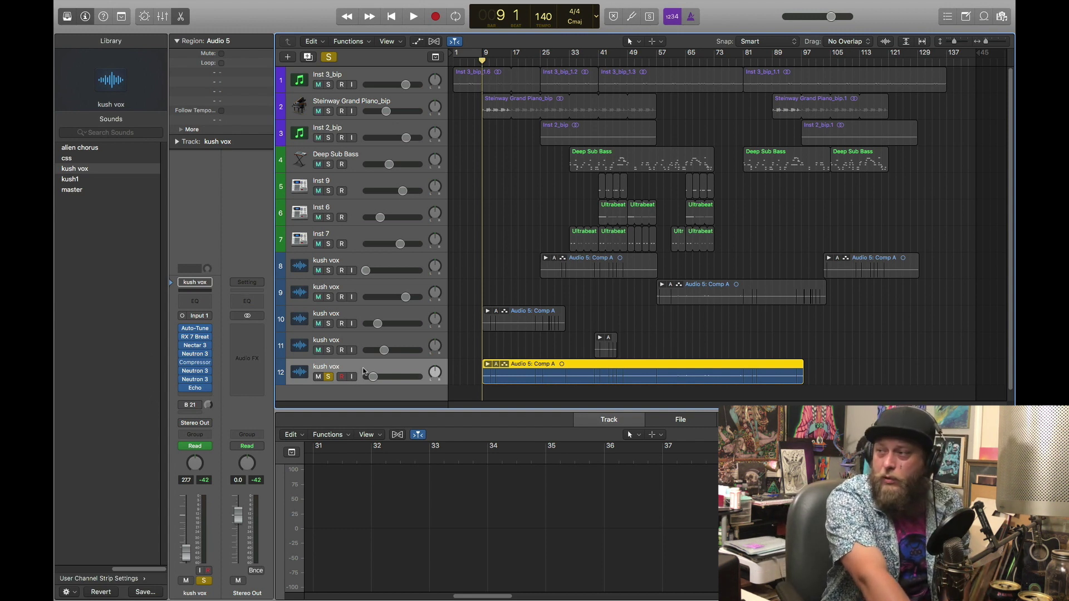
click(328, 378)
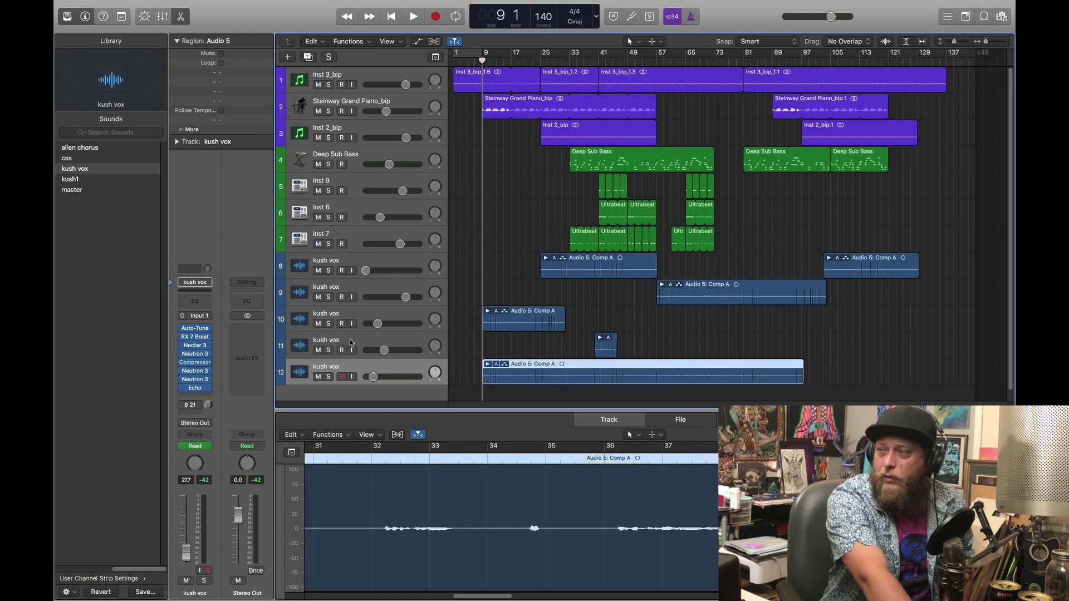
click(351, 342)
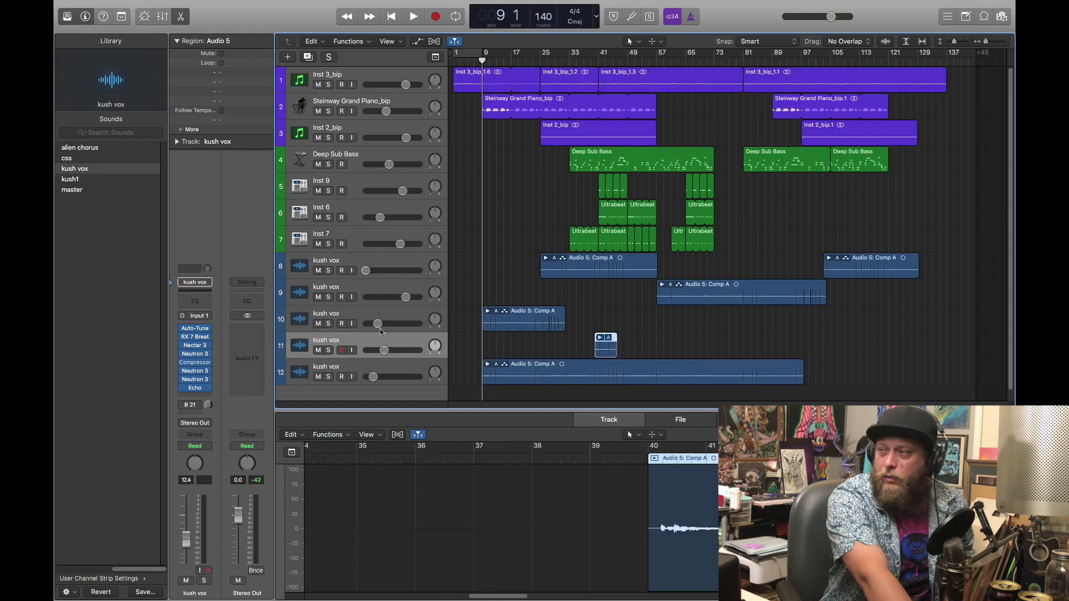
click(319, 350)
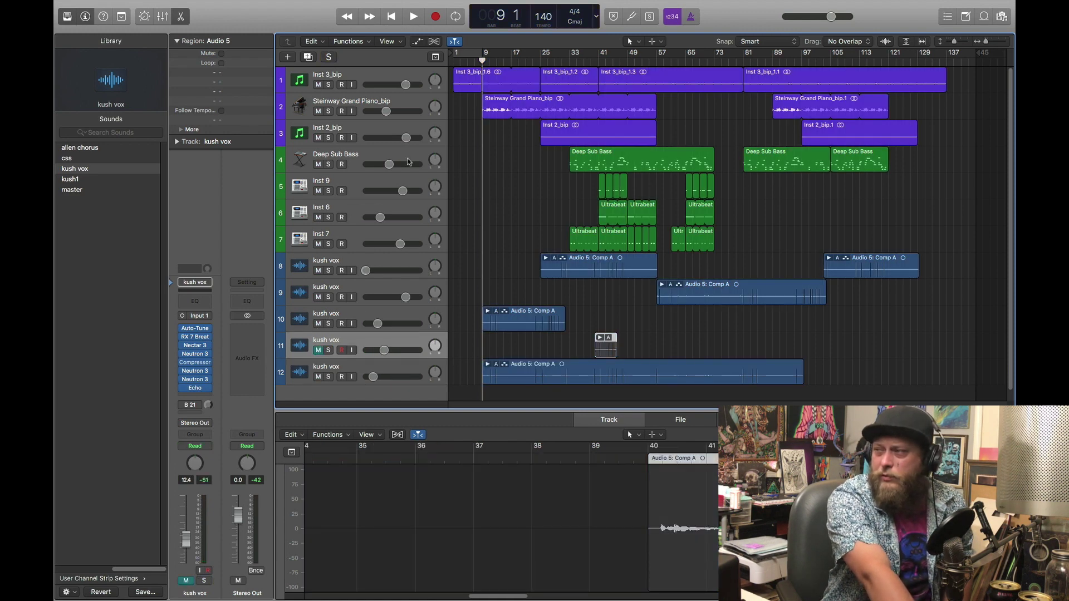
Play the full mix from bar 9, select the kush vox track in row 10 while listening, and stop playback.
click(415, 16)
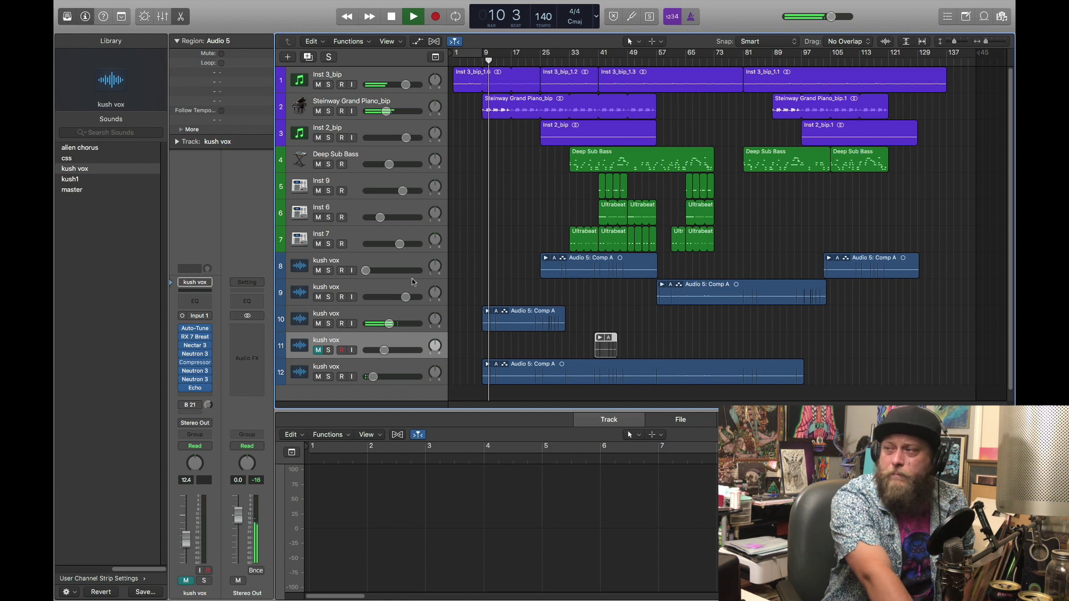
click(357, 312)
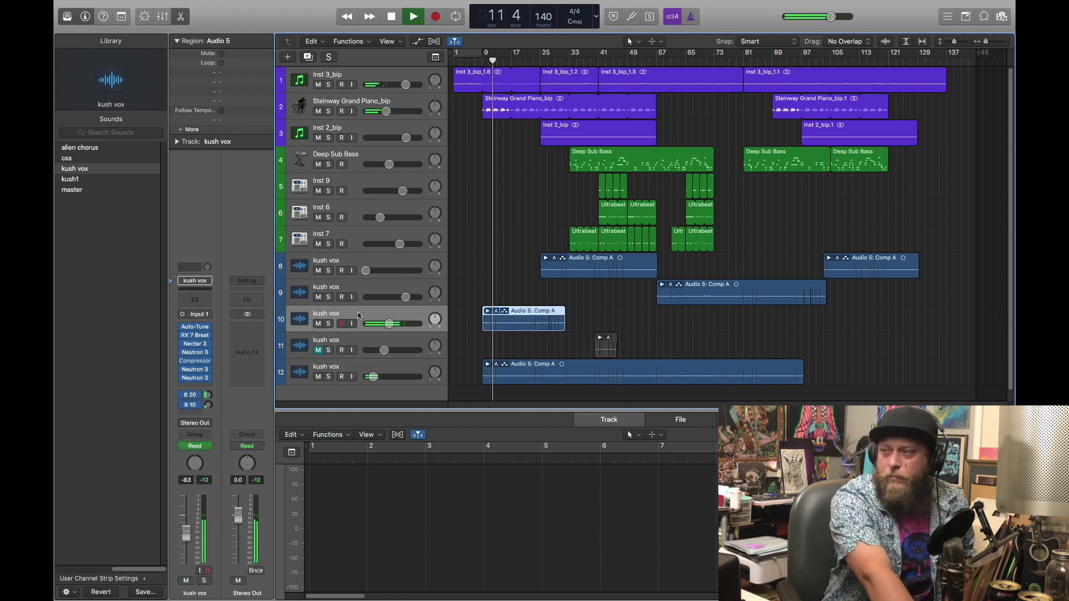
click(392, 21)
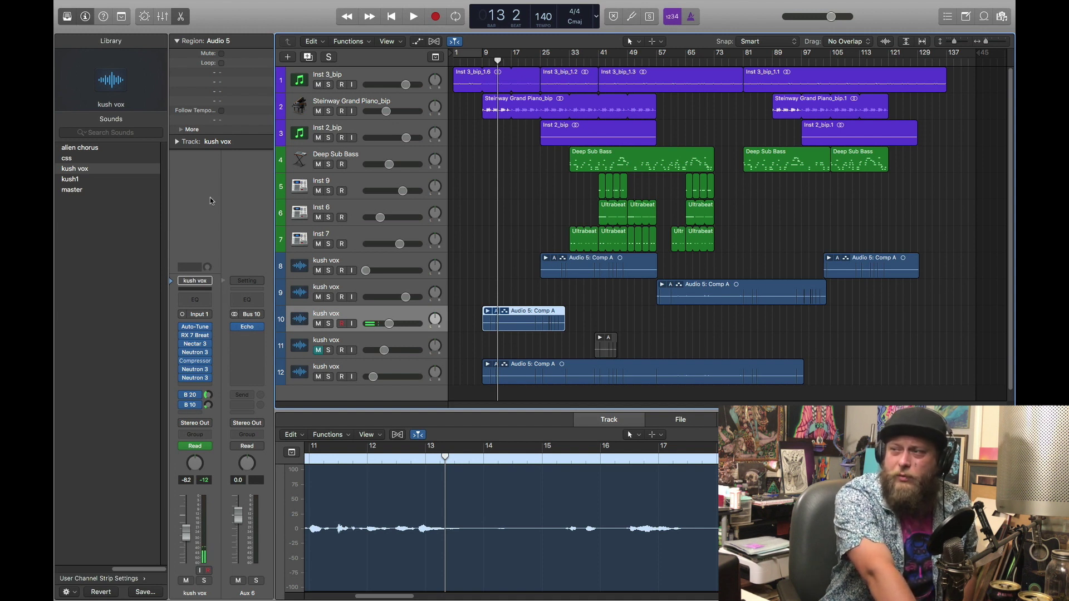
Inspect the Echo on the Bus 10 aux, then the Echo on the kush vox track in row 12, closing each window.
click(248, 327)
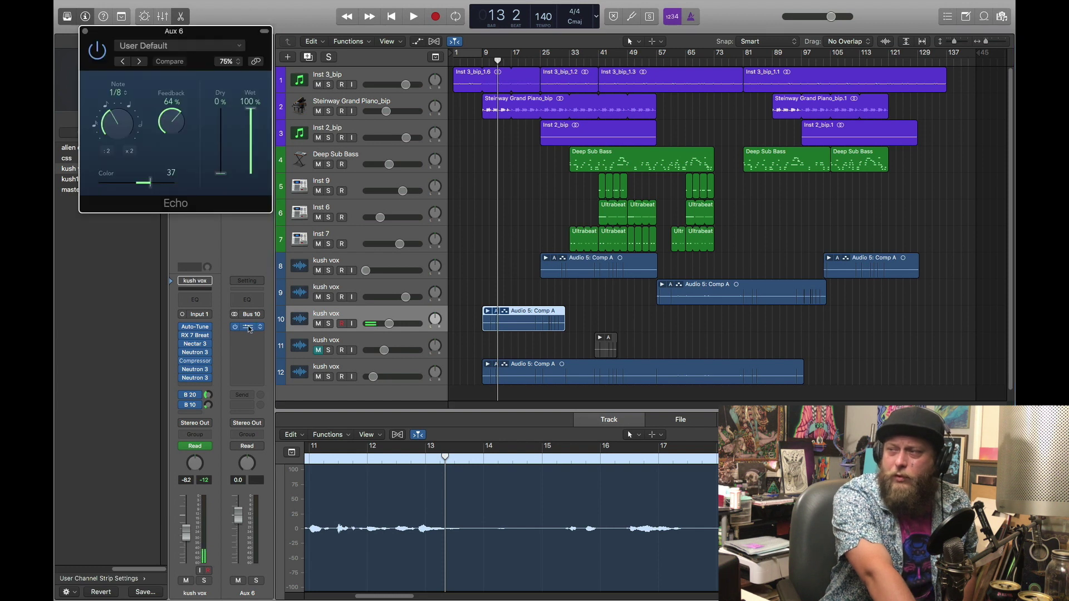
click(85, 32)
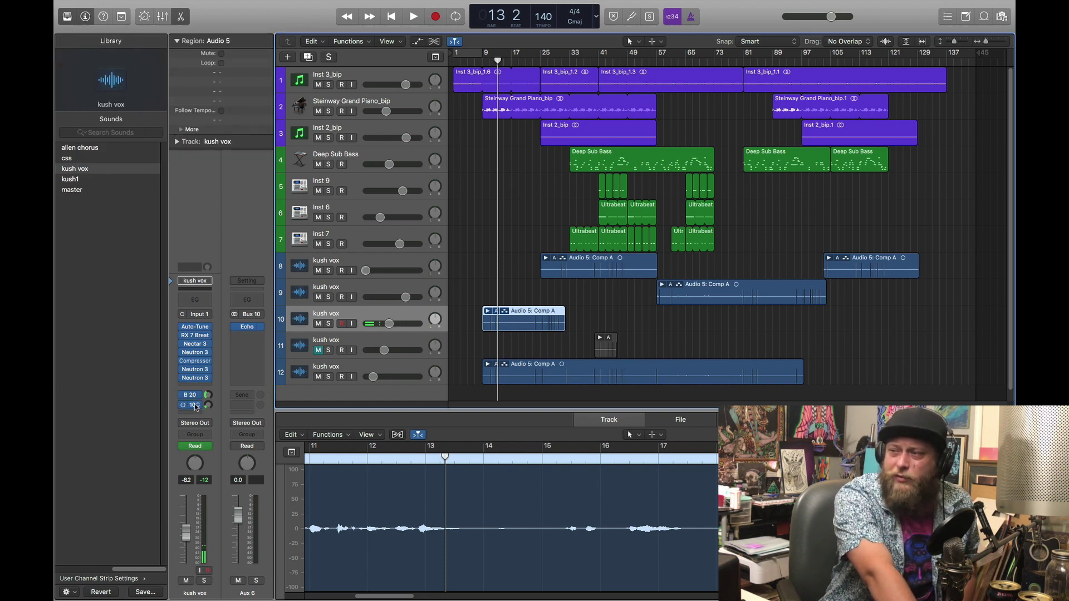
click(393, 371)
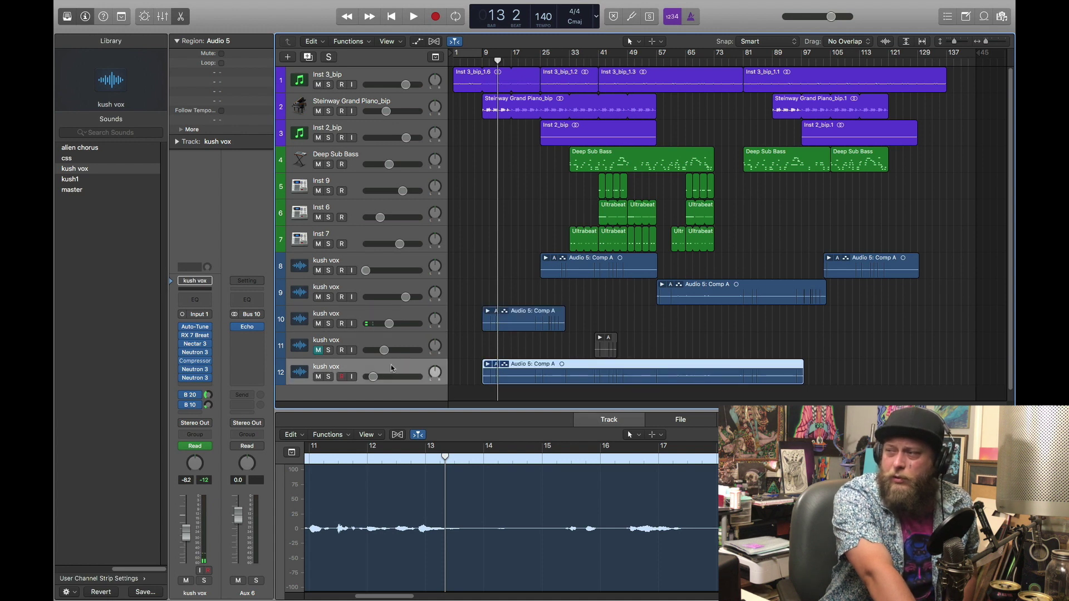
click(196, 389)
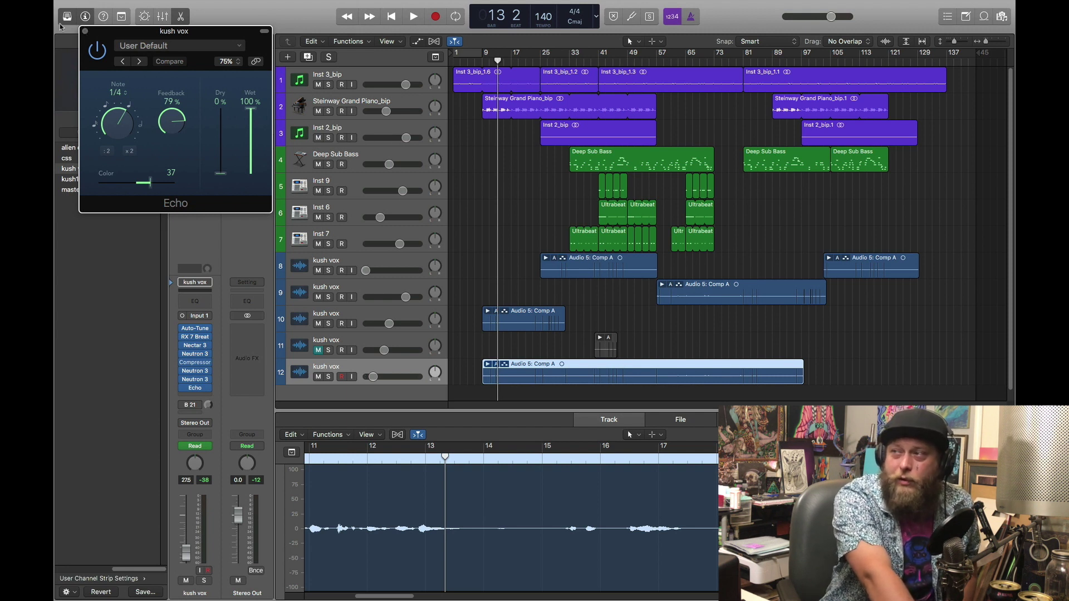
click(85, 32)
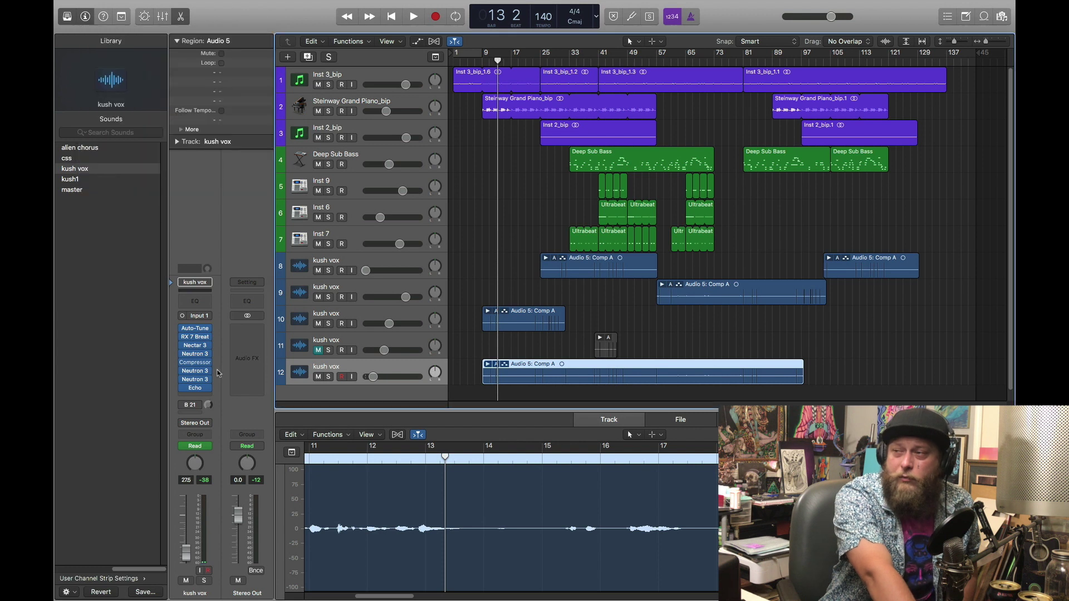
Select the kush vox track in row 10 and play the mix from bar 9, followed by the song from bar 1.
click(372, 316)
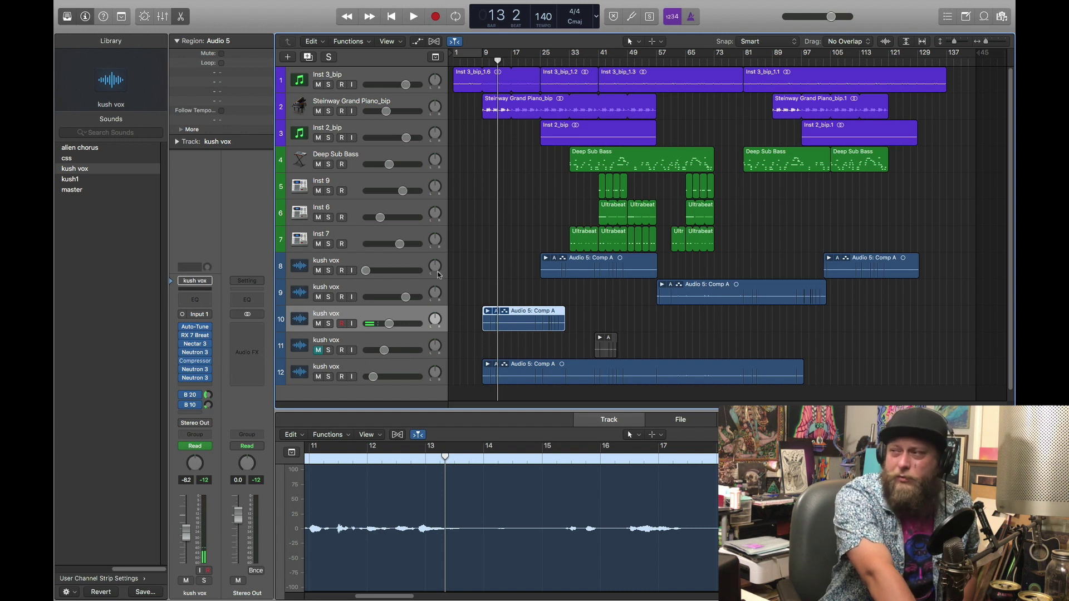
drag(497, 65, 483, 60)
click(413, 19)
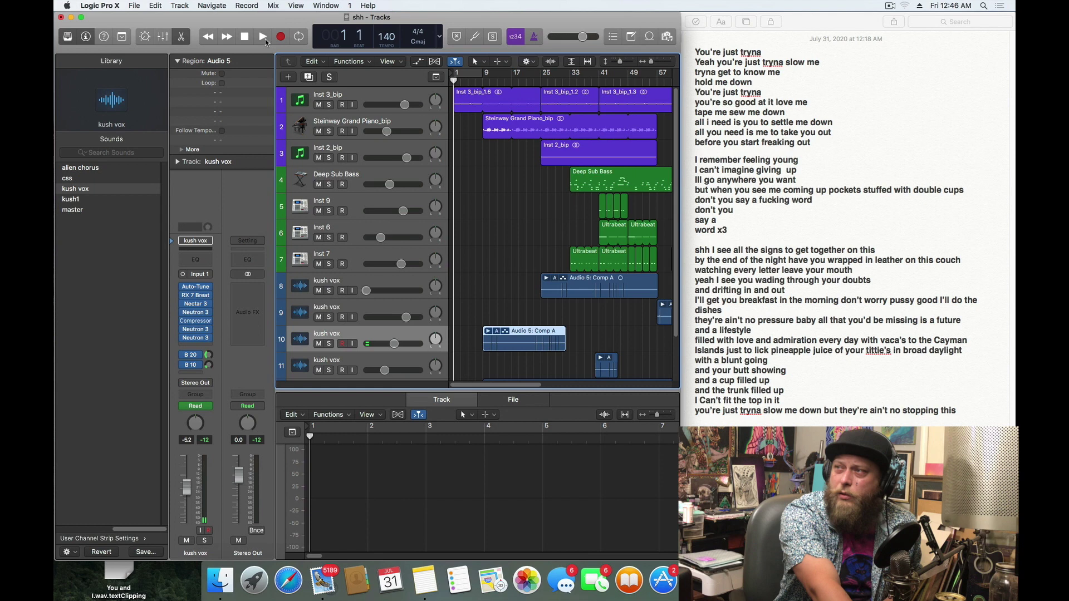
click(264, 38)
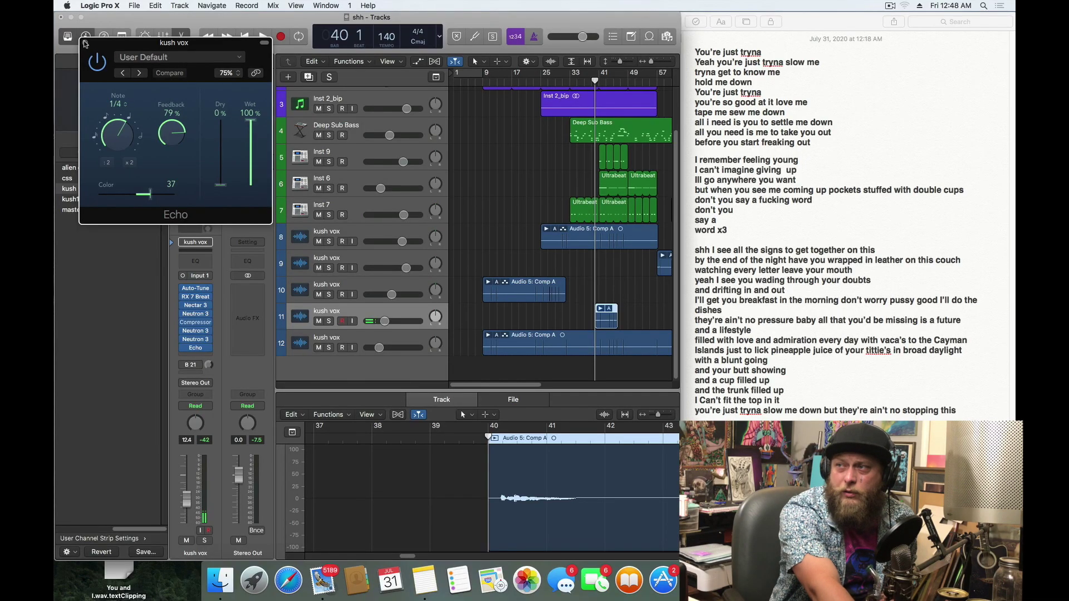
Close the Echo window, solo the kush vox tracks in rows 8 and 11, and audition them together from bar 40.
click(84, 43)
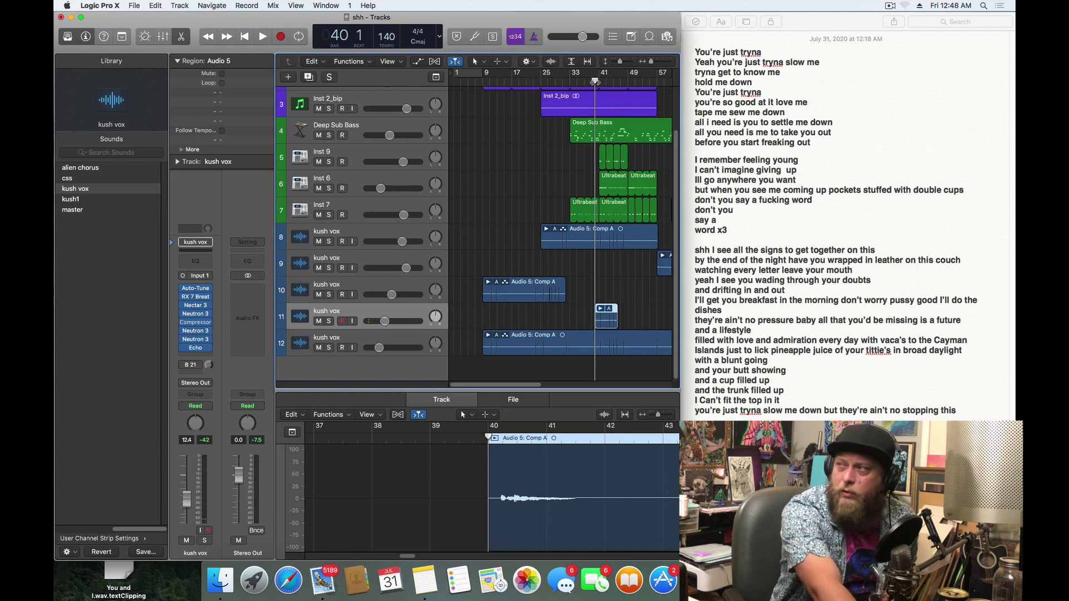
click(329, 242)
click(329, 321)
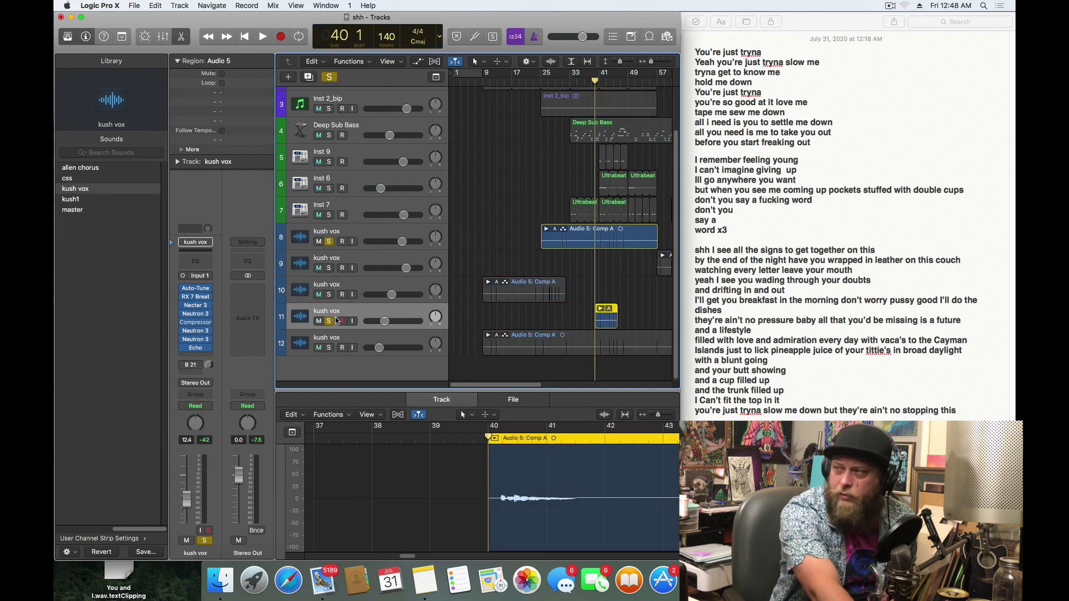
click(264, 34)
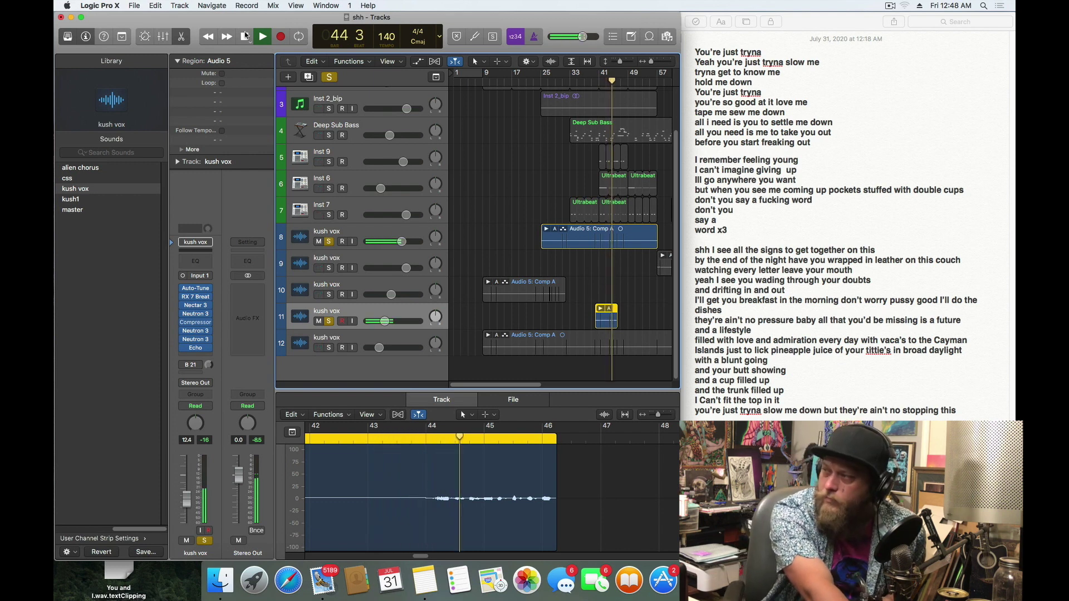
click(245, 35)
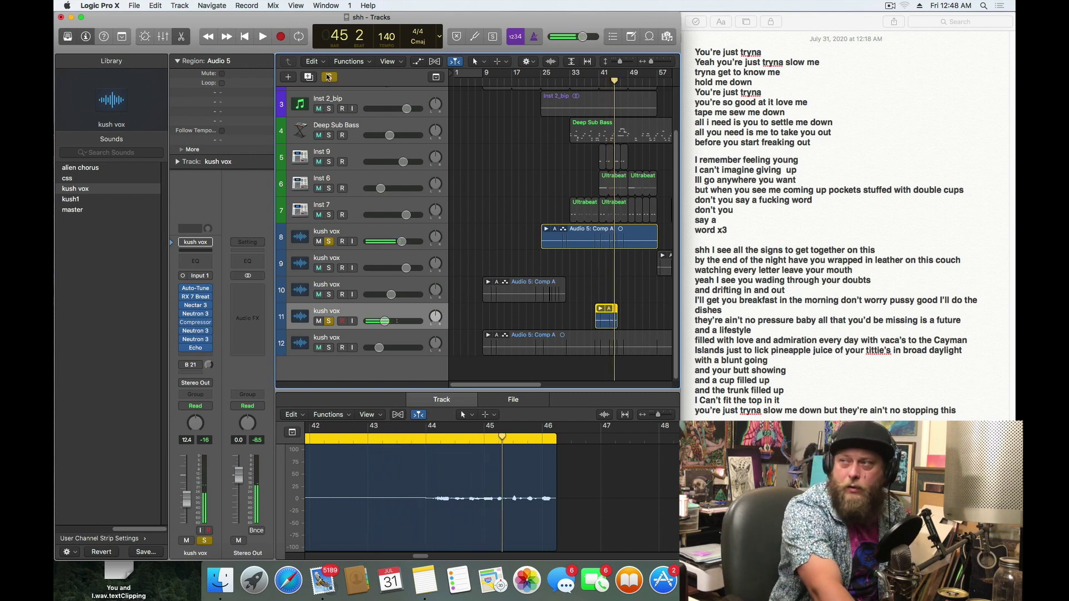
Clear all solos, return the playhead to bar 1, and play the full mix.
click(329, 77)
drag(613, 89, 427, 137)
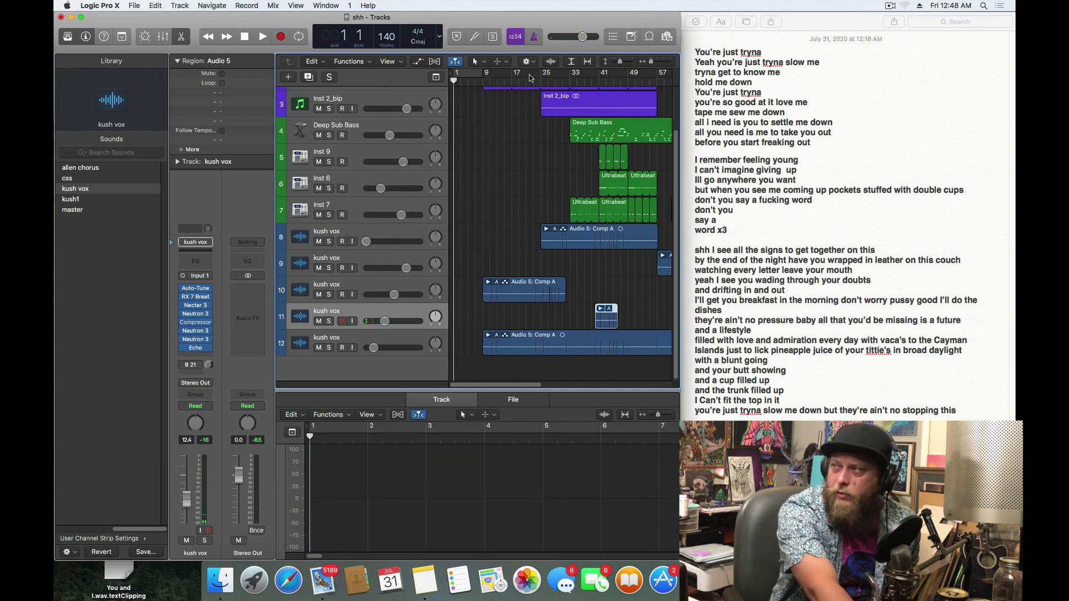
click(261, 37)
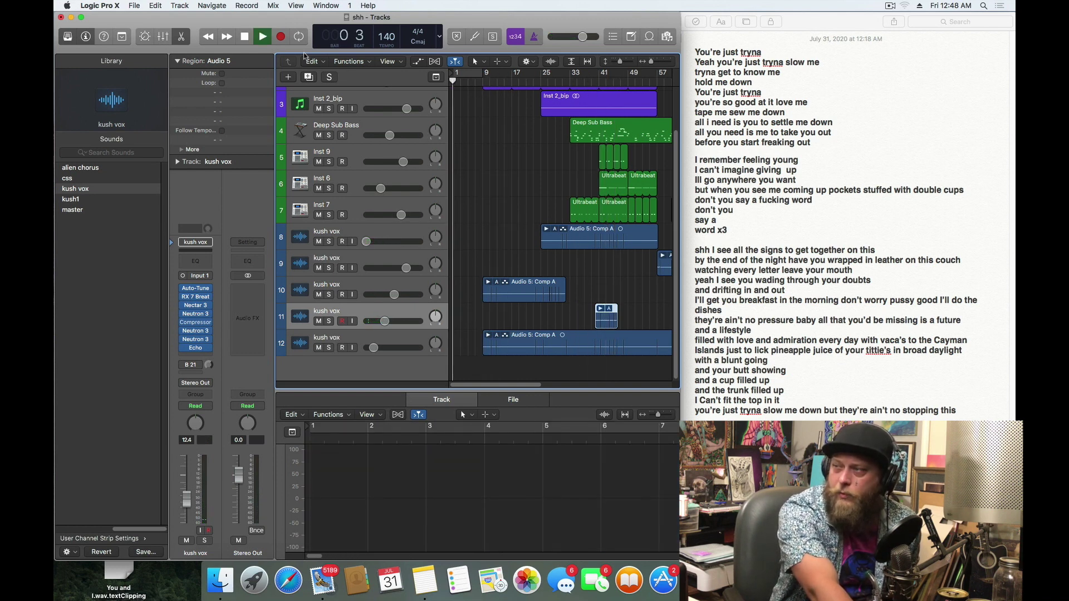